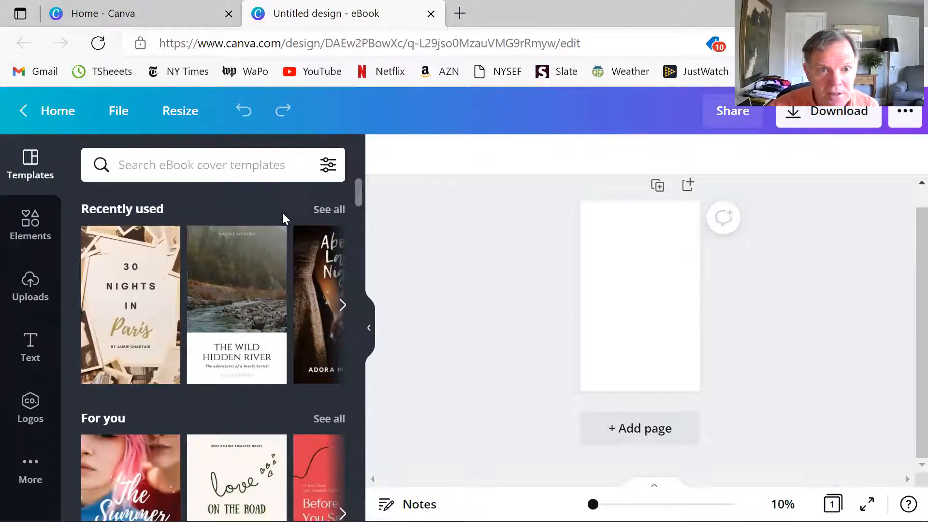
- Find the Romance Book Cover category among the eBook cover templates and show all of its designs
scroll(273, 442, "down", 7)
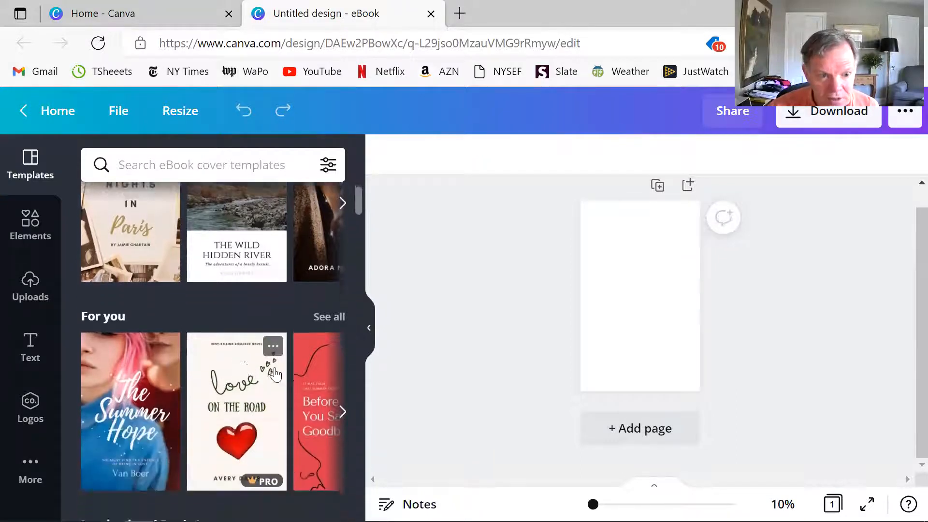
scroll(289, 348, "down", 2)
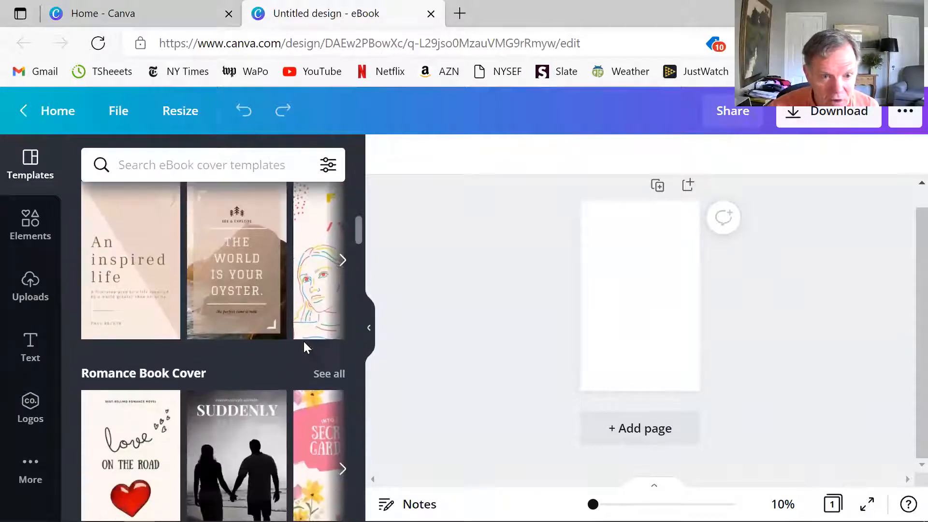
left_click(323, 373)
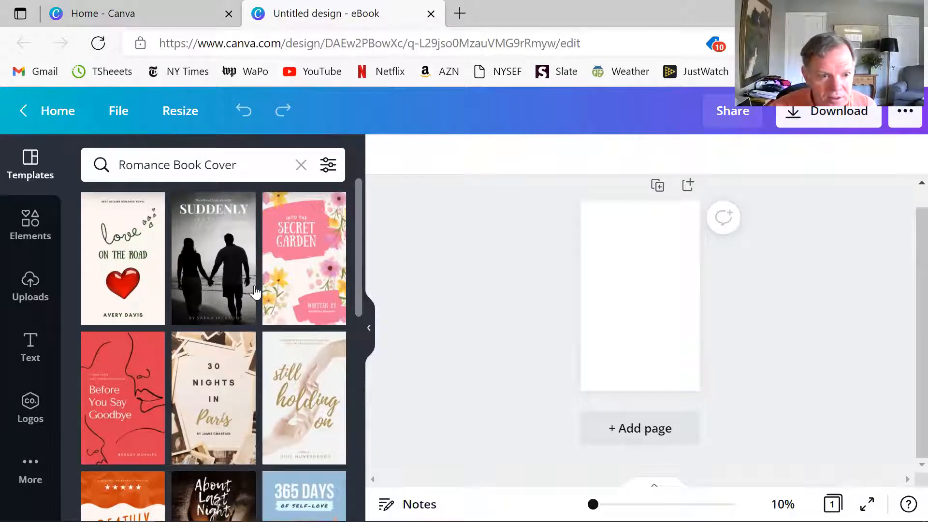
- Browse the romance cover templates and apply "The Gift of Love" design to the blank page
scroll(159, 339, "down", 1)
scroll(249, 411, "down", 10)
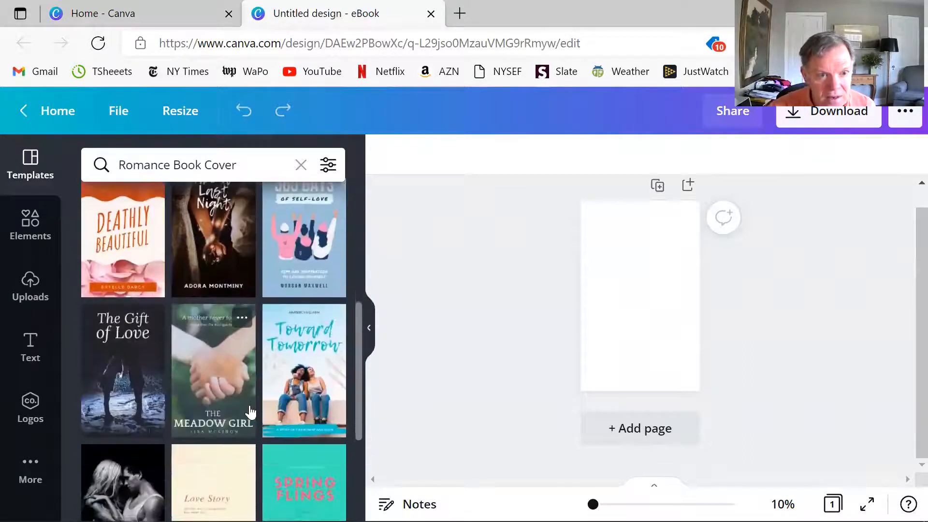
scroll(249, 406, "down", 6)
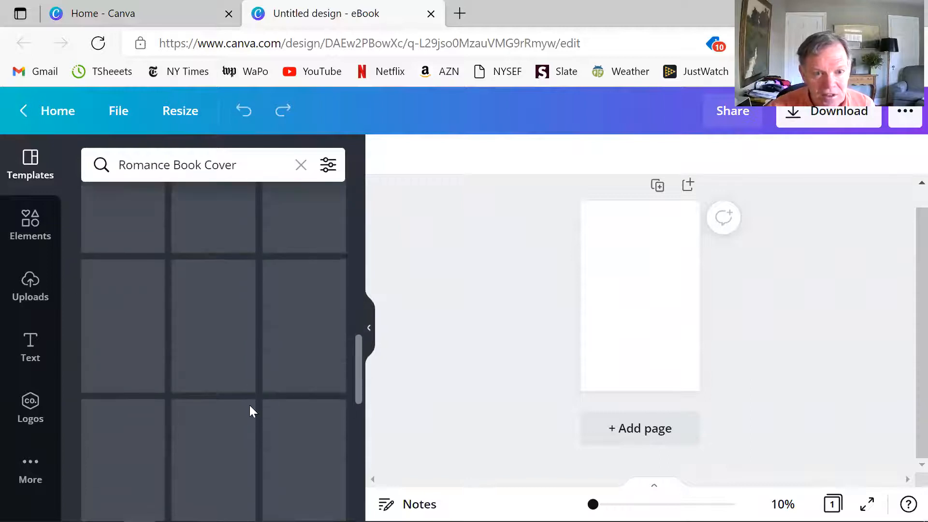
scroll(249, 405, "up", 7)
scroll(249, 418, "up", 4)
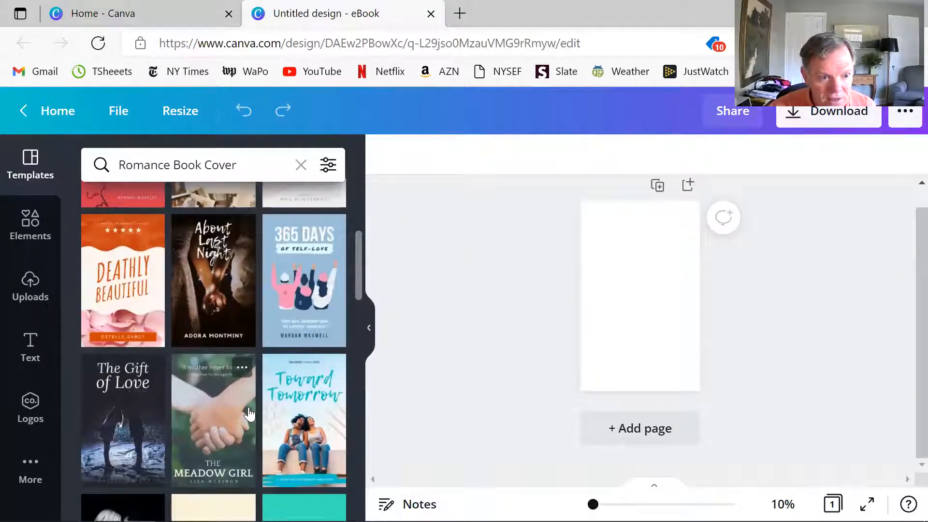
scroll(251, 406, "down", 1)
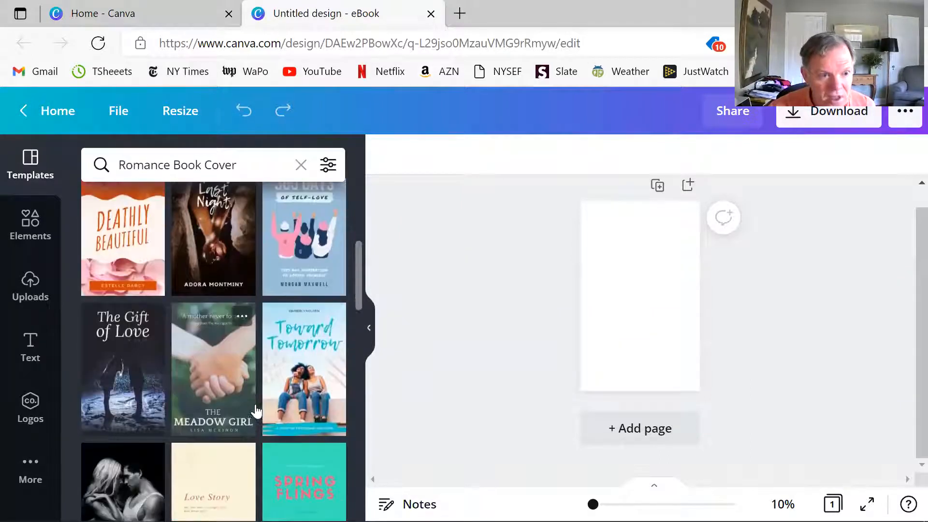
left_click(132, 373)
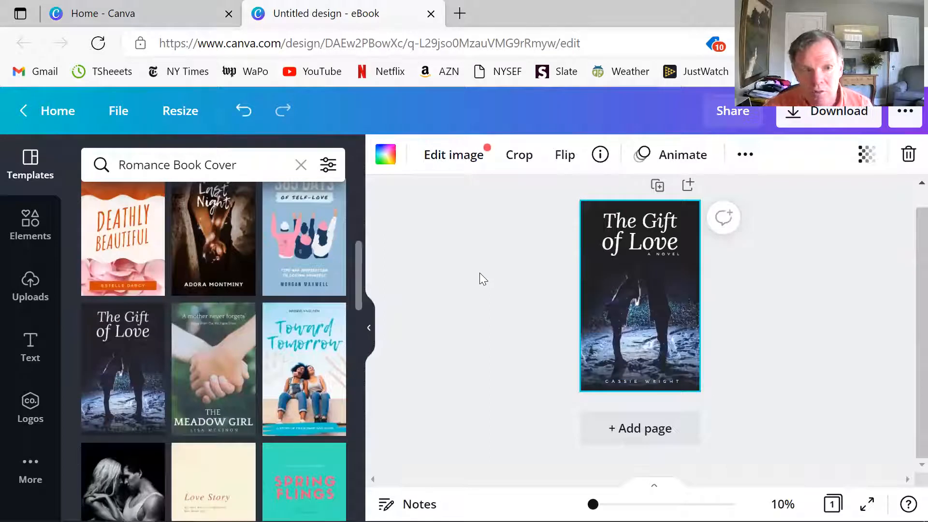
- Delete the template's background photo of the couple from the cover
left_click(627, 219)
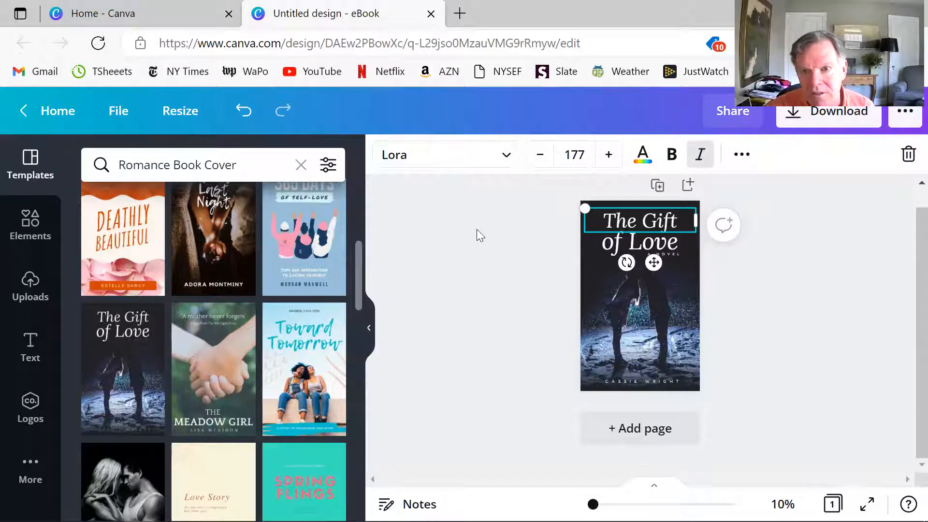
left_click(515, 218)
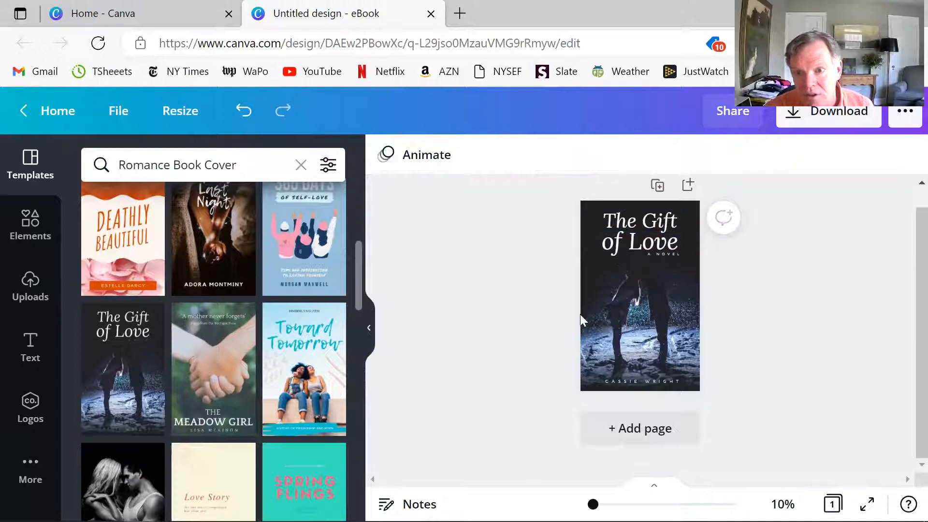
right_click(612, 324)
left_click(654, 364)
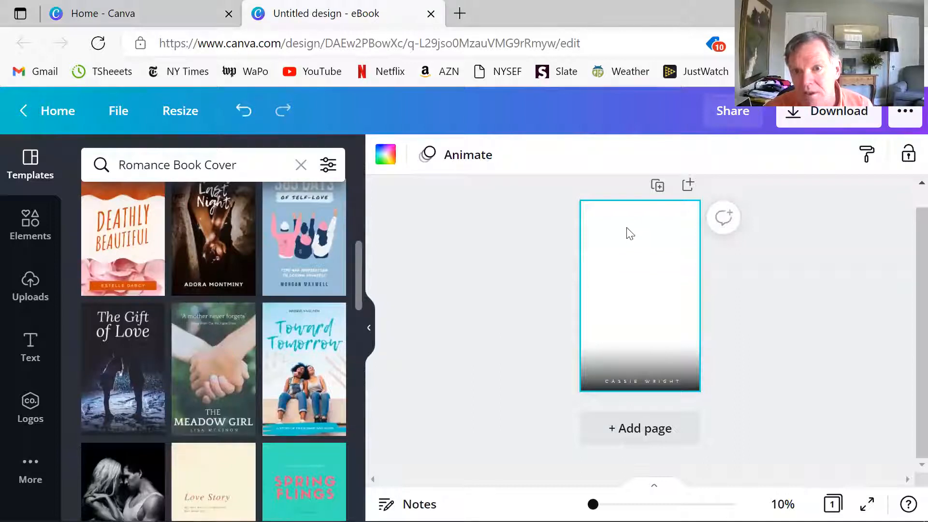
- Delete the dark gradient image along the lower edge of the cover
double_click(629, 233)
left_click(534, 279)
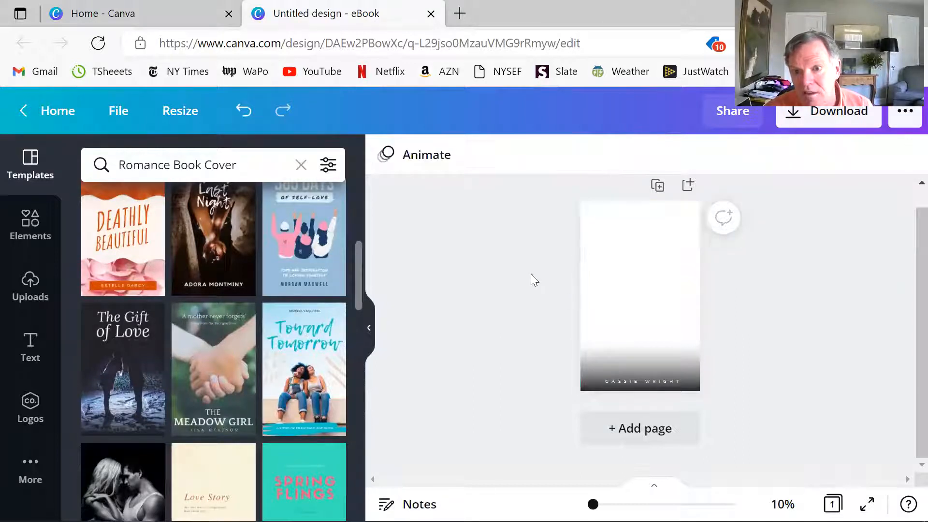
scroll(222, 295, "up", 5)
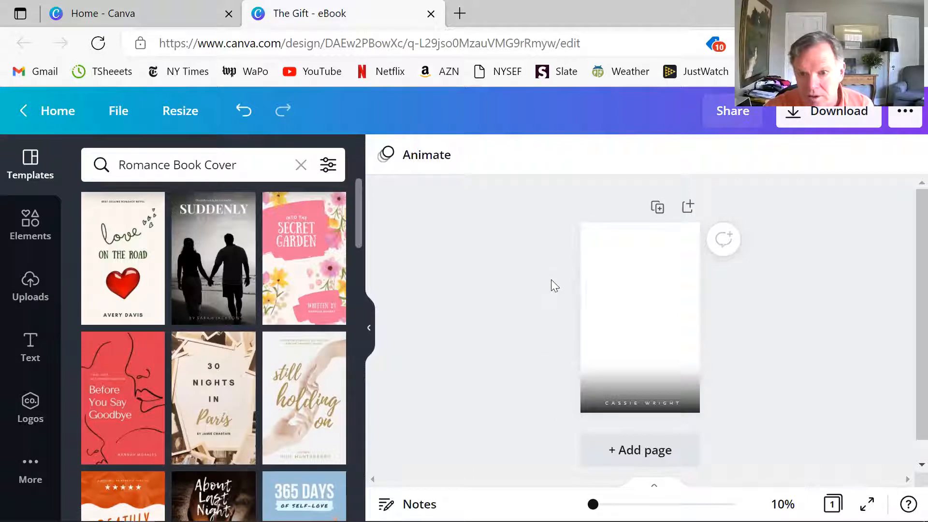
right_click(670, 397)
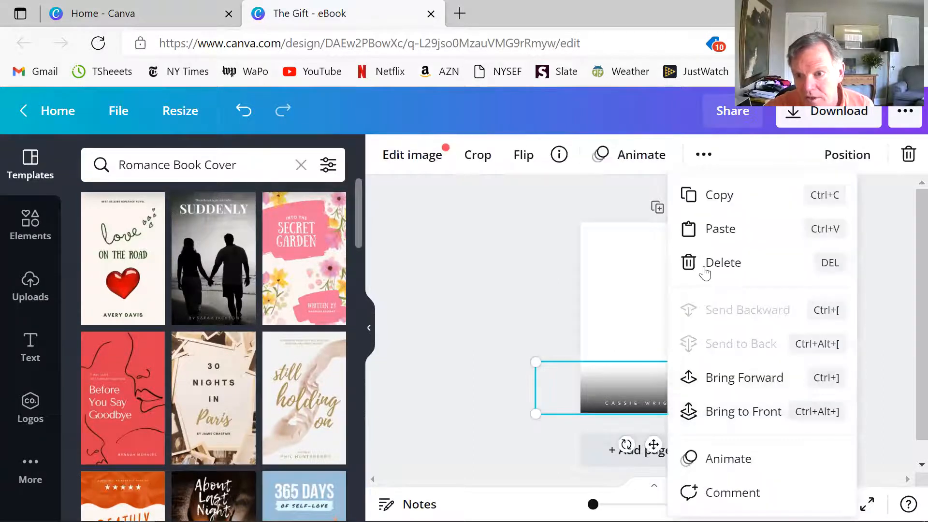
left_click(704, 264)
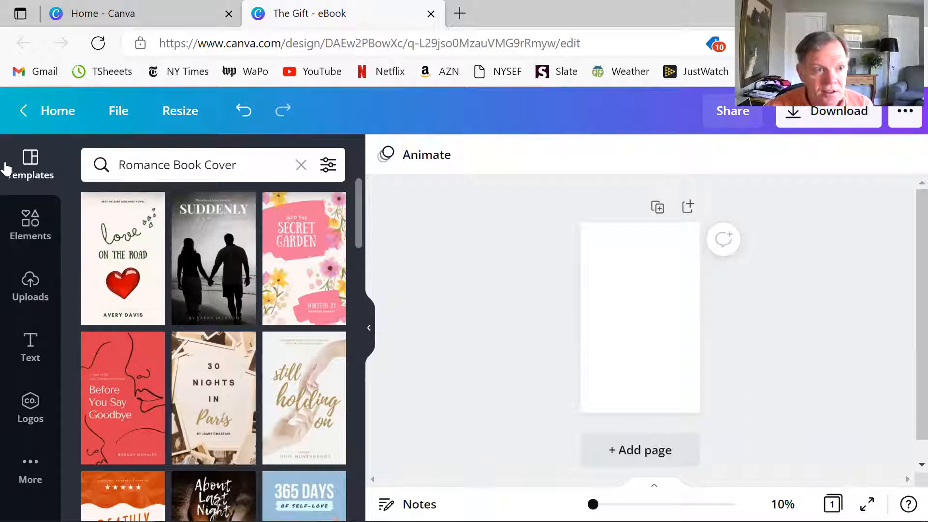
left_click(27, 290)
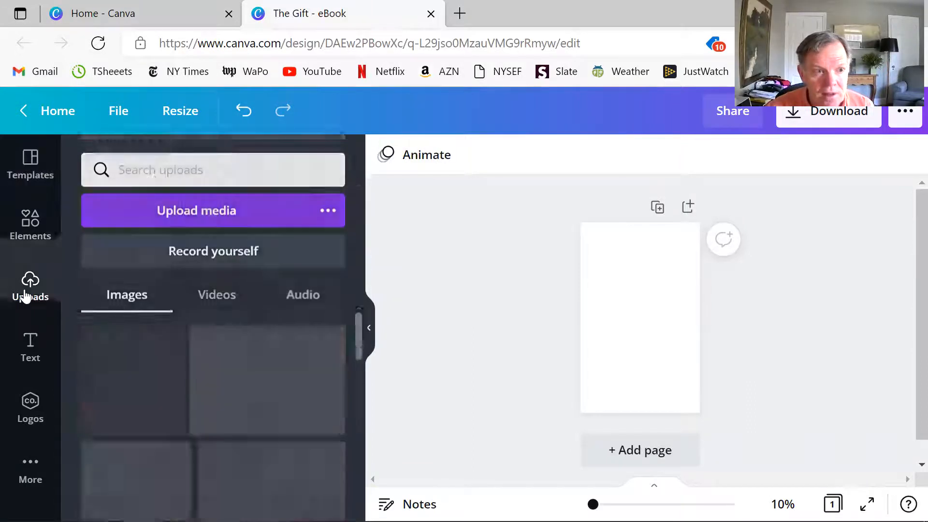
scroll(193, 368, "down", 5)
scroll(268, 377, "up", 5)
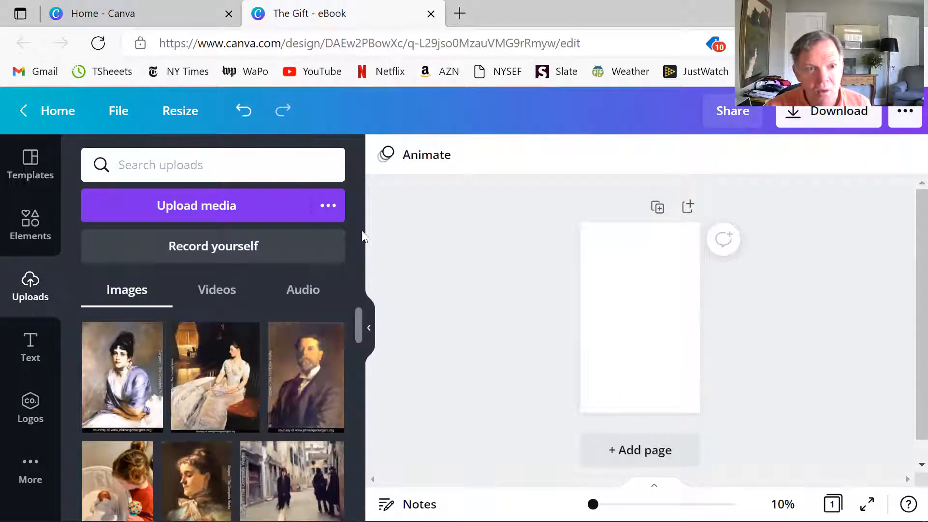
left_click(219, 207)
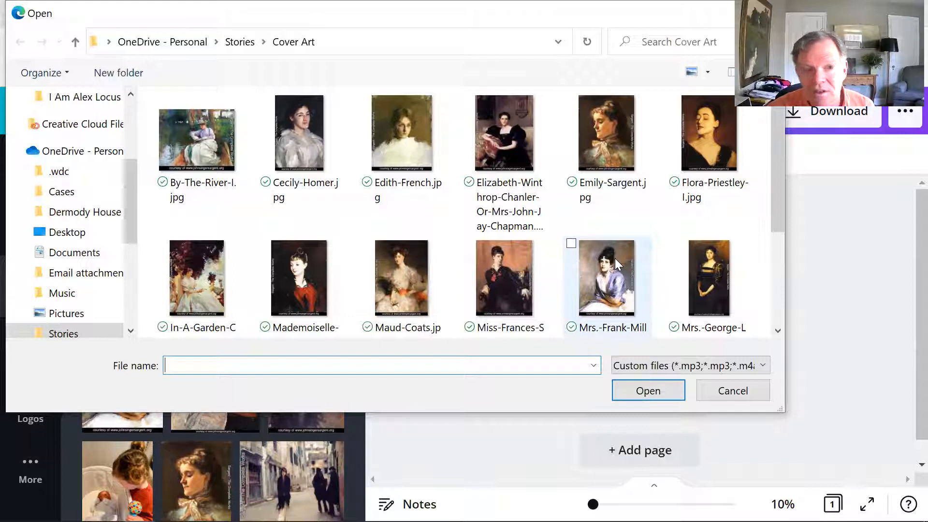
scroll(246, 171, "down", 3)
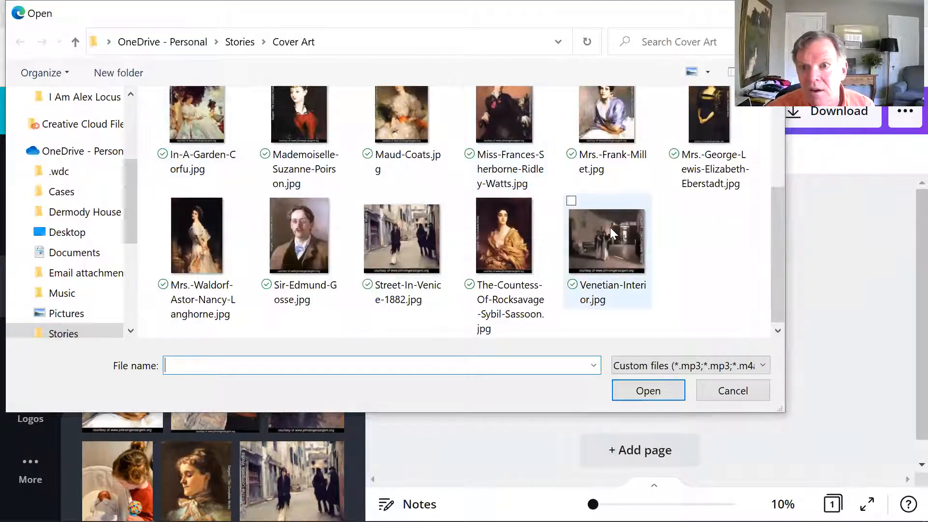
scroll(609, 227, "up", 3)
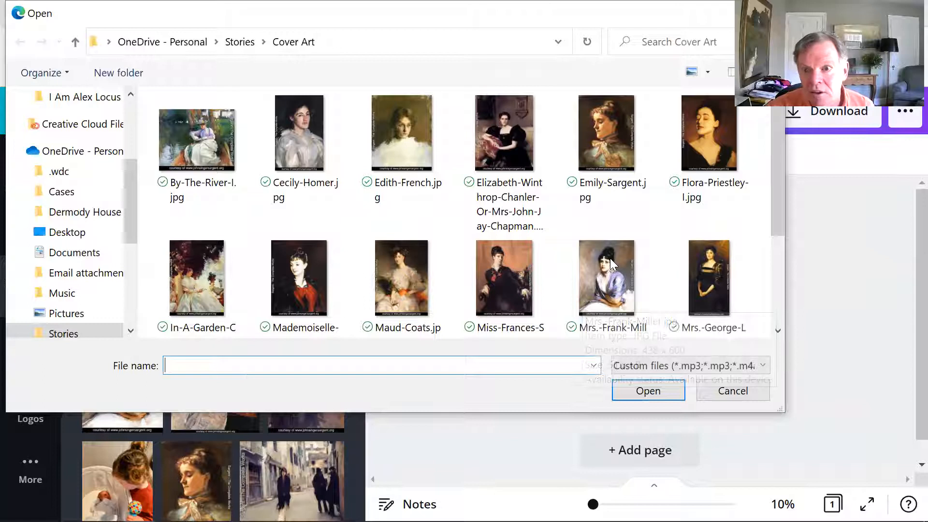
scroll(658, 260, "down", 1)
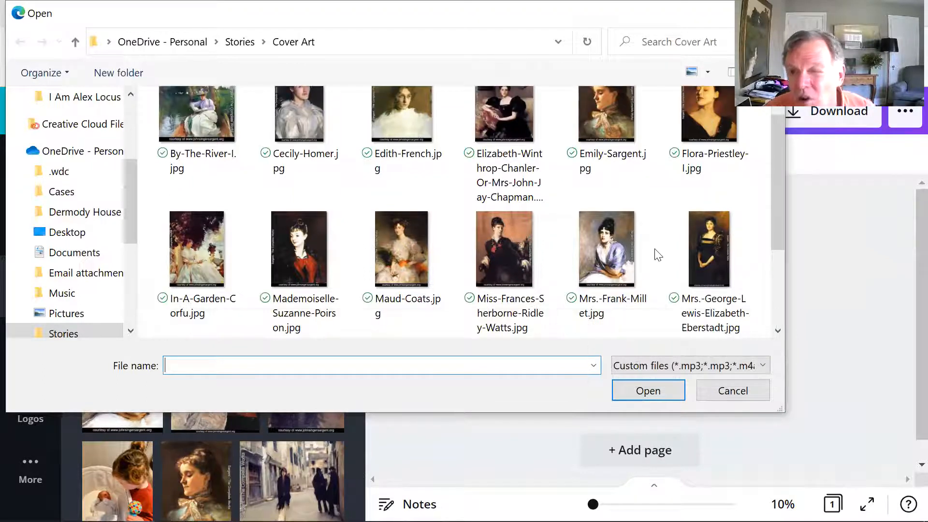
scroll(715, 131, "up", 1)
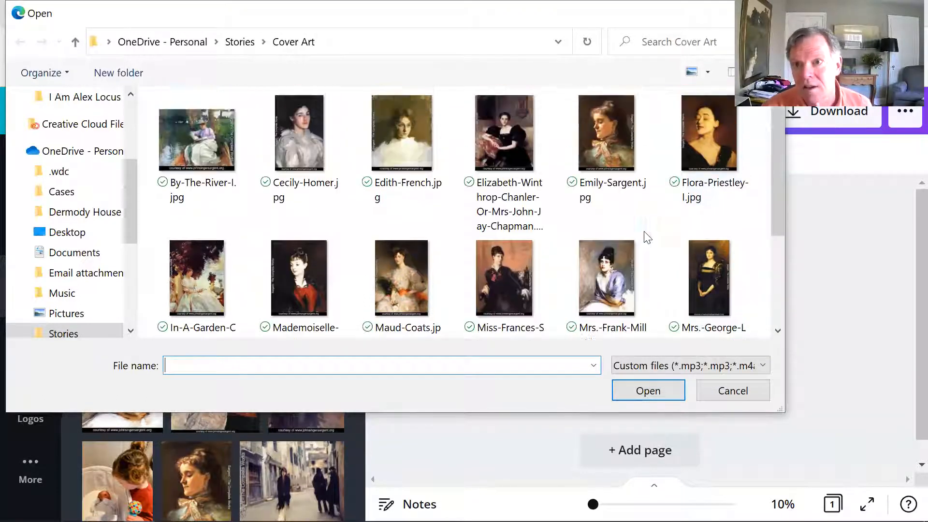
double_click(706, 134)
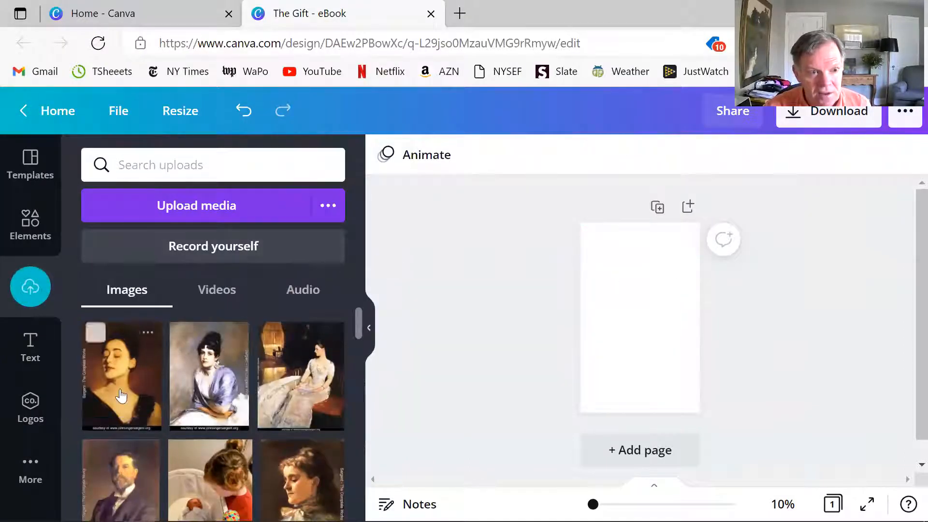
left_click_drag(120, 396, 594, 344)
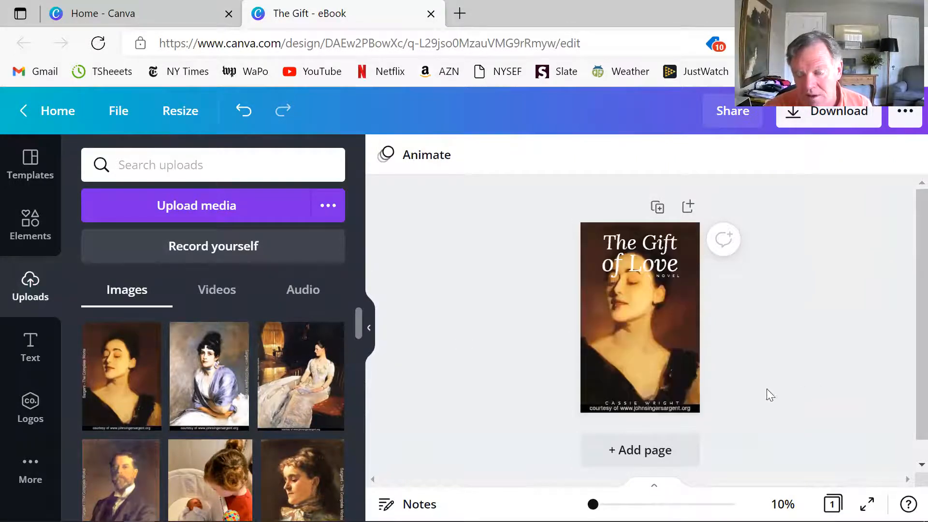
- Enlarge and reposition the portrait within its crop so the courtesy caption at its lower edge falls outside the page
left_click(649, 352)
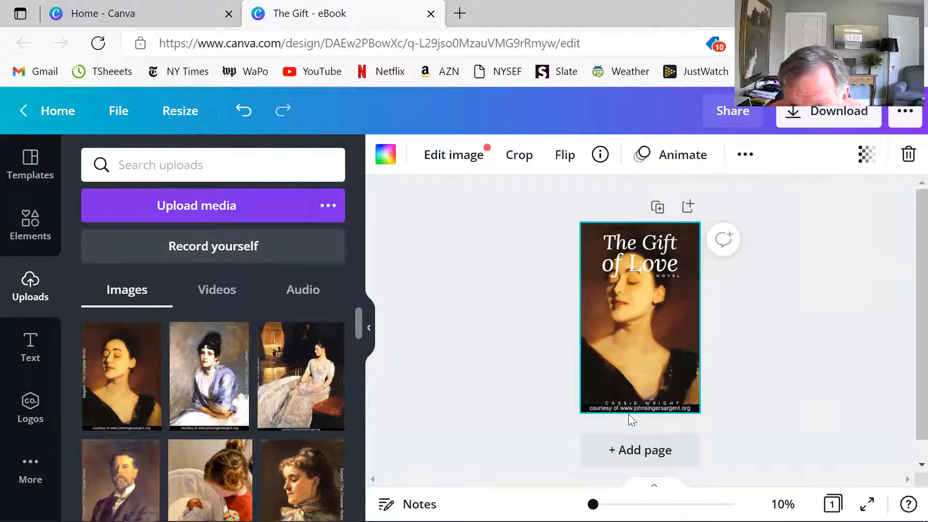
double_click(640, 356)
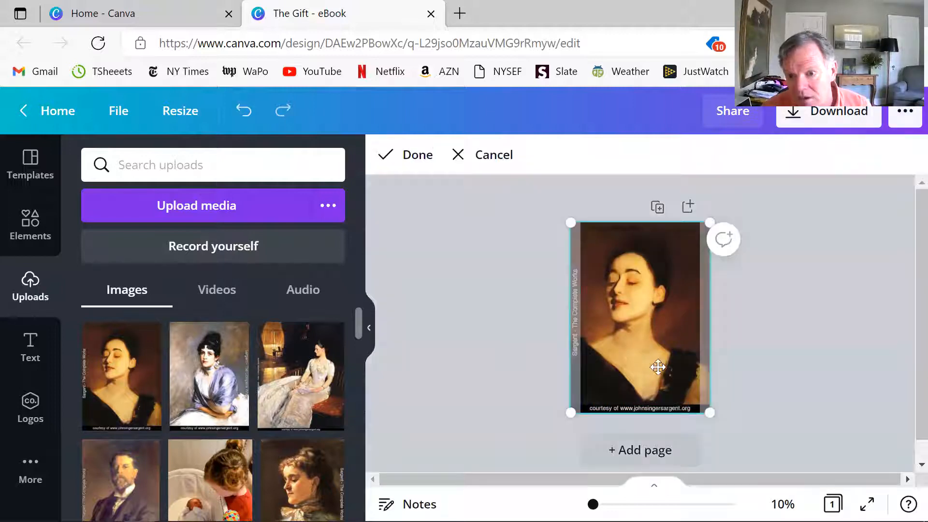
left_click_drag(706, 411, 715, 419)
mouse_move(658, 321)
left_mouse_down()
mouse_move(673, 321)
mouse_move(662, 322)
left_mouse_up()
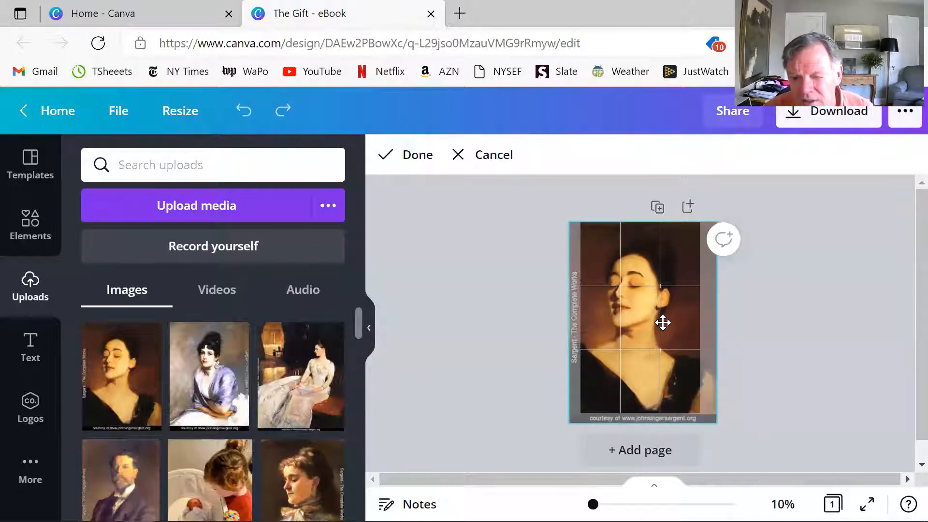
left_click(783, 359)
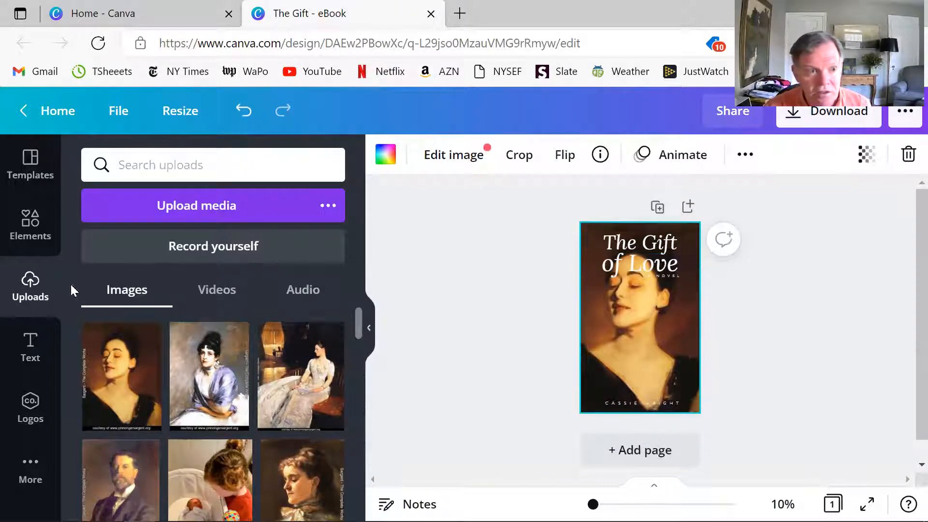
- Delete the template's placeholder author name near the lower edge of the cover
left_click(35, 352)
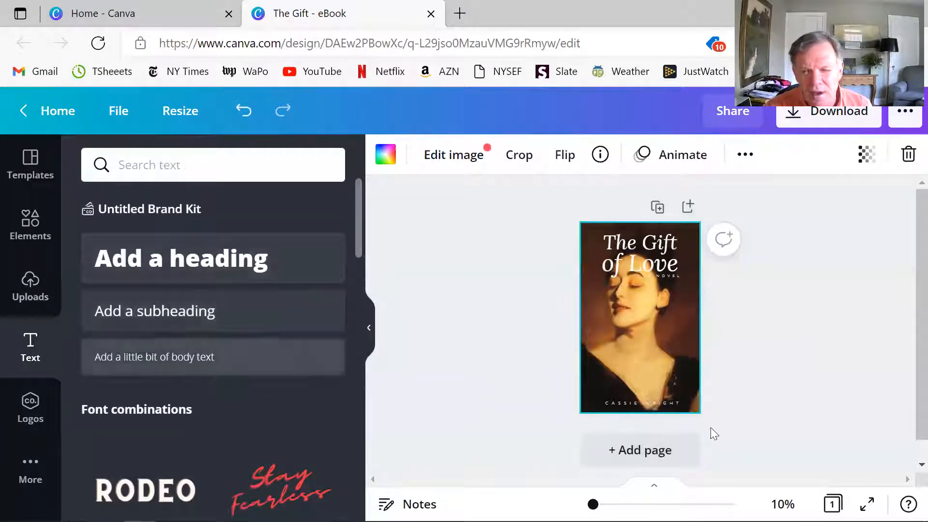
right_click(628, 401)
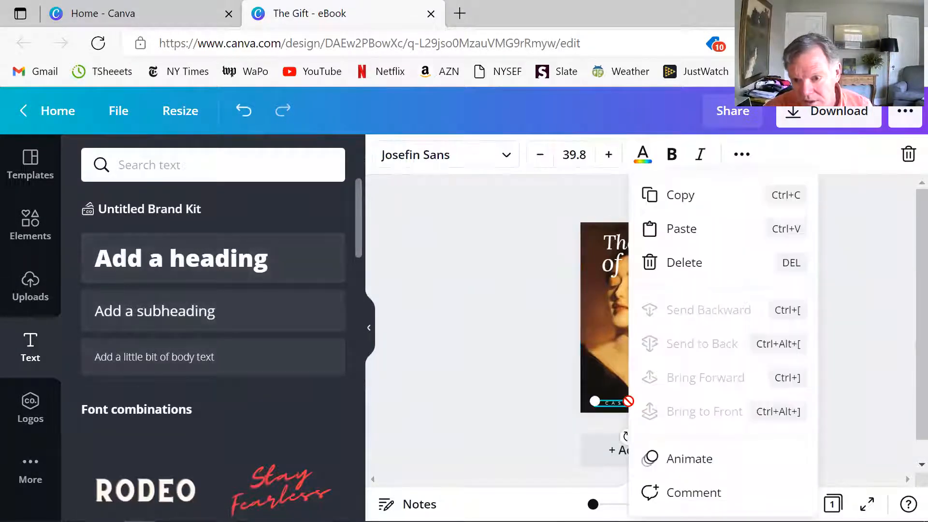
left_click(658, 265)
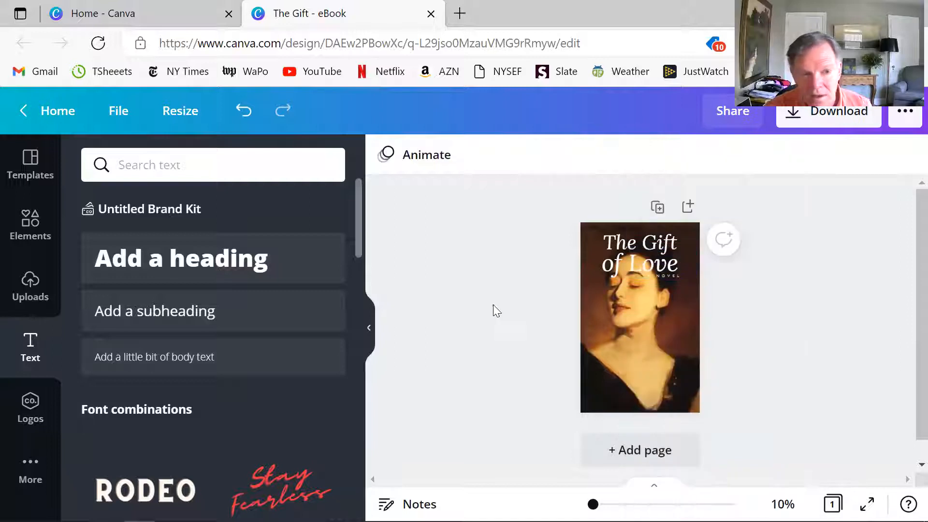
- Add a subheading, move it near the lower edge of the cover, and enter the author's full name in it
left_click(182, 310)
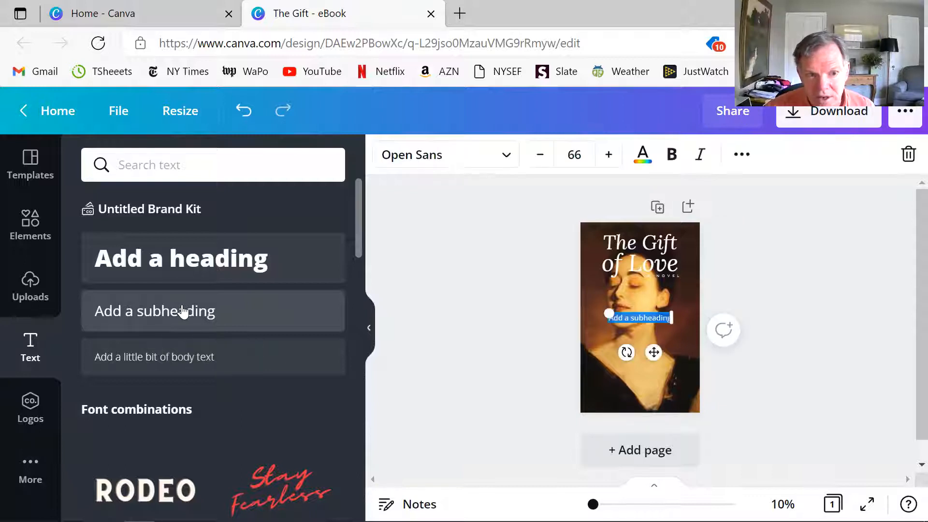
left_click_drag(642, 318, 641, 390)
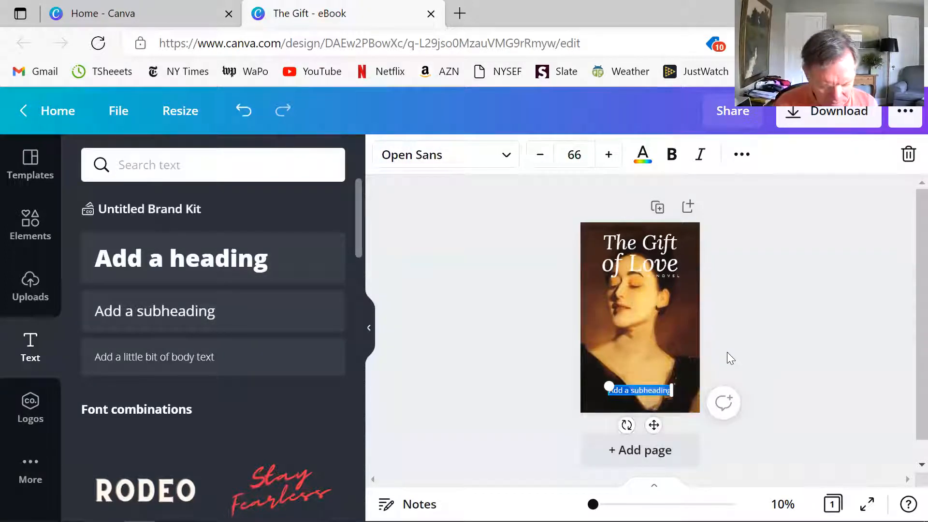
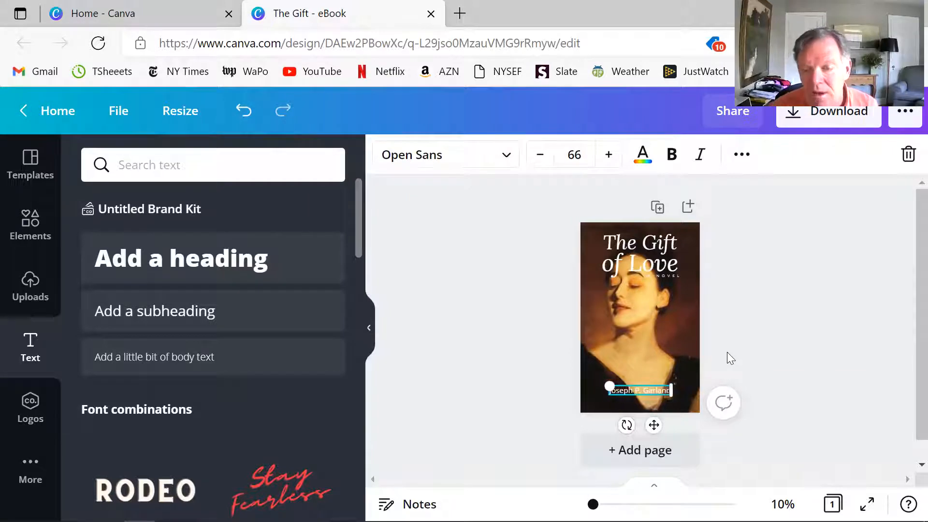
- Delete the template's "of Love" title line and the small "NOVEL" line beneath it
left_click(622, 249)
left_click(626, 261)
right_click(626, 261)
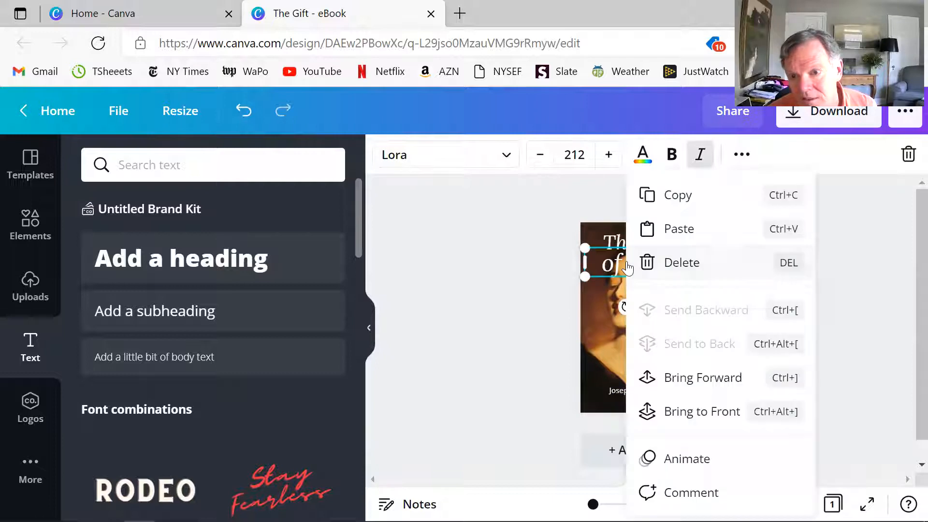
left_click(654, 264)
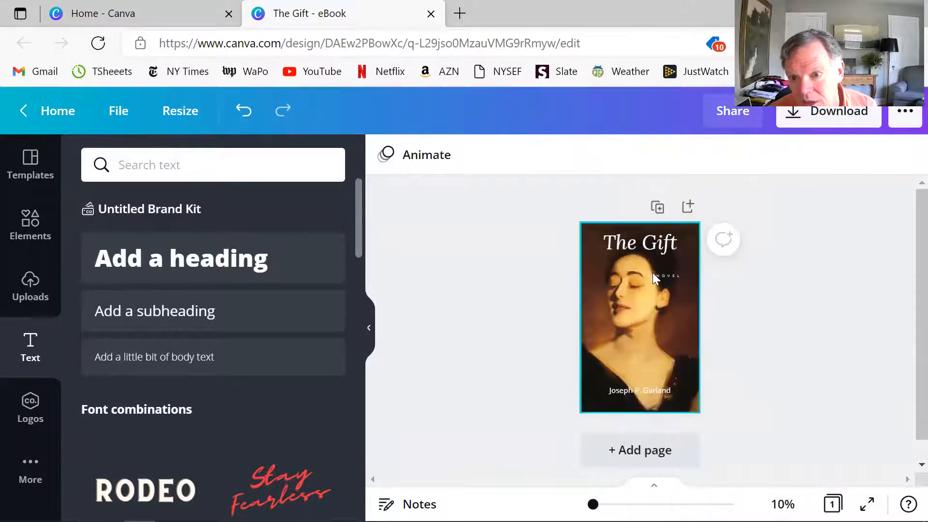
left_click(659, 273)
right_click(657, 274)
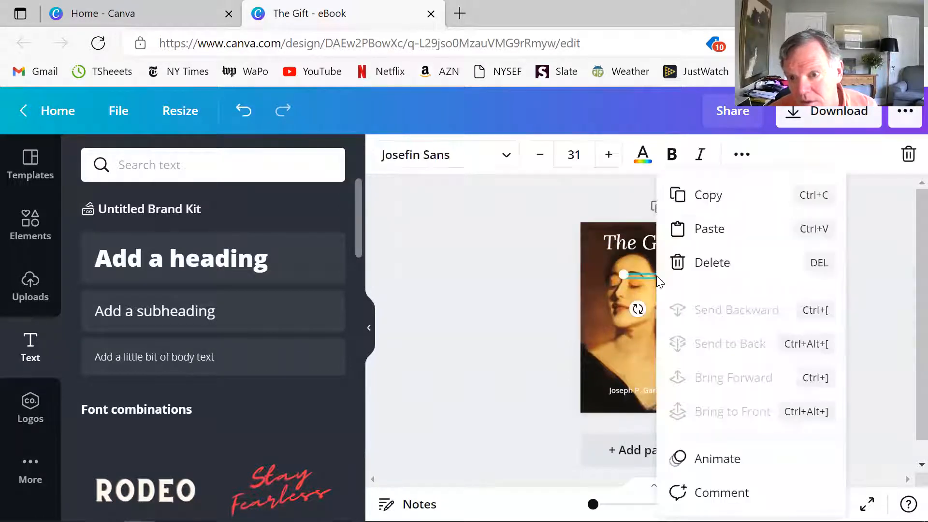
left_click(680, 264)
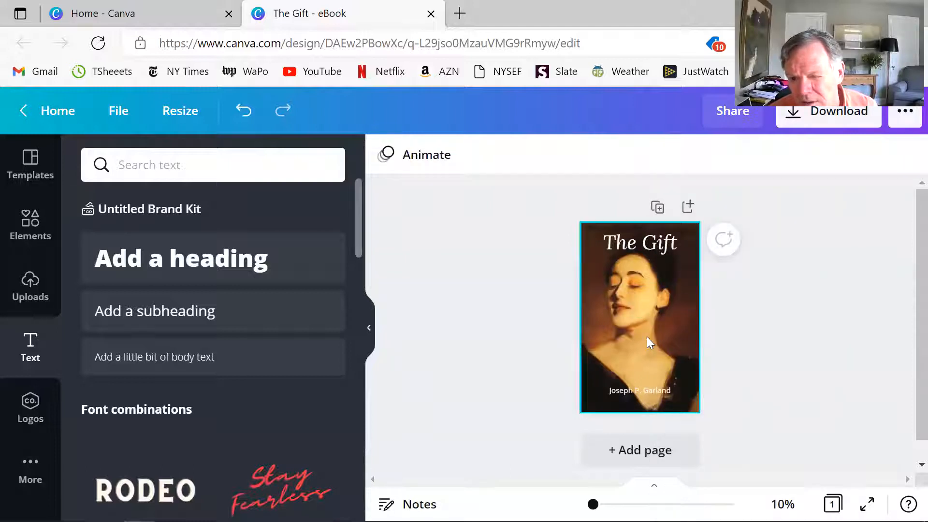
- Replace the remaining title text "The Gift" with "The Irish Novelist"
double_click(615, 241)
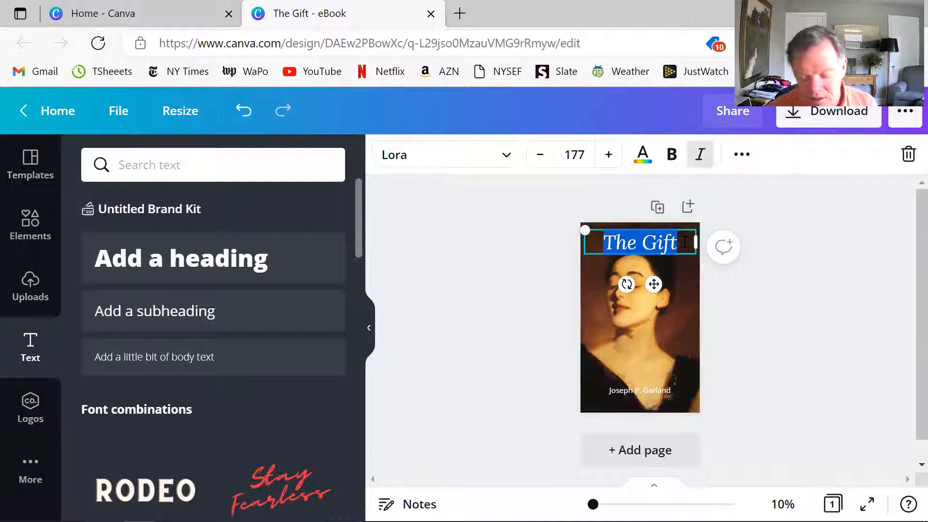
type("The Ir")
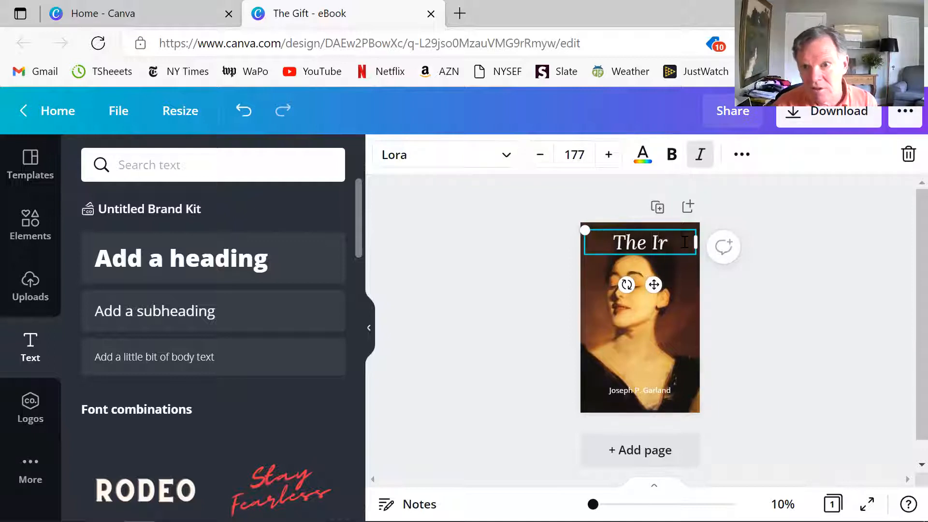
type("ish Novelist")
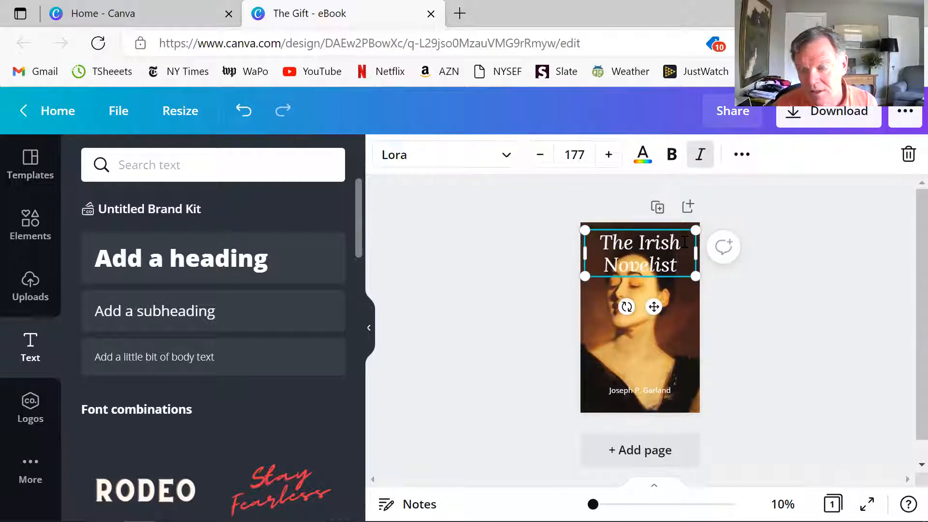
- Set the font of the whole cover title to Tangerine
key("shift+Home")
key("shift+Up")
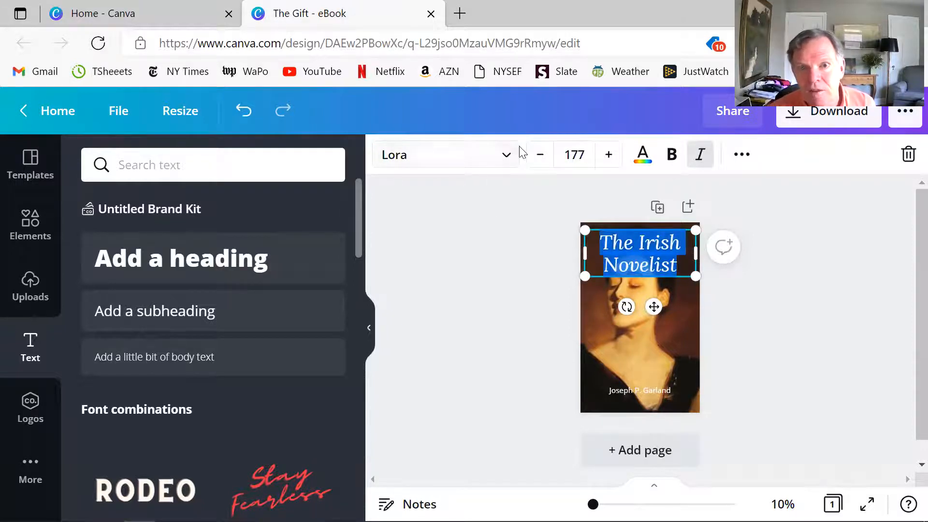
left_click(506, 155)
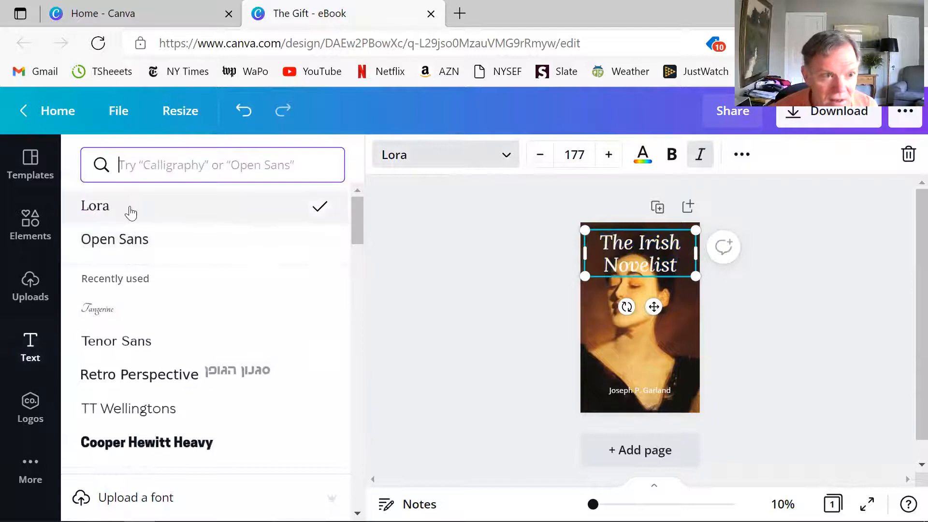
left_click(129, 309)
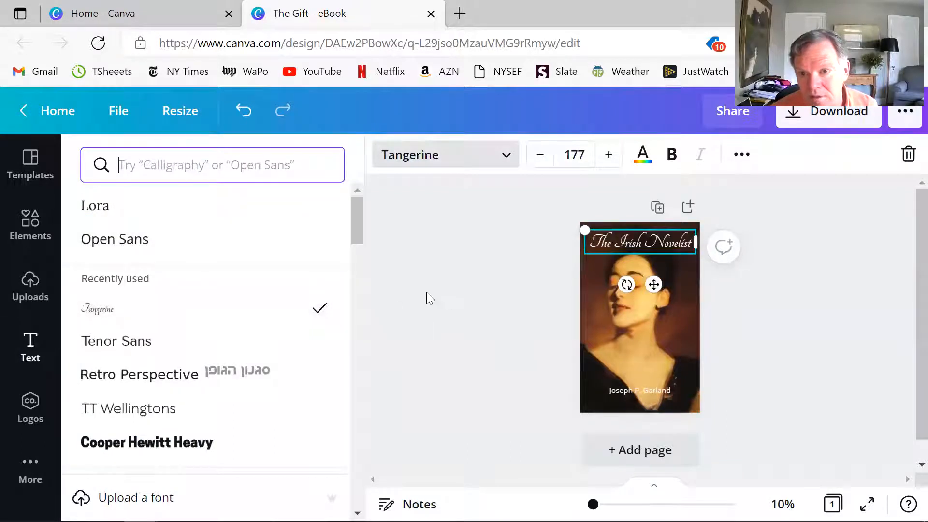
left_click(469, 234)
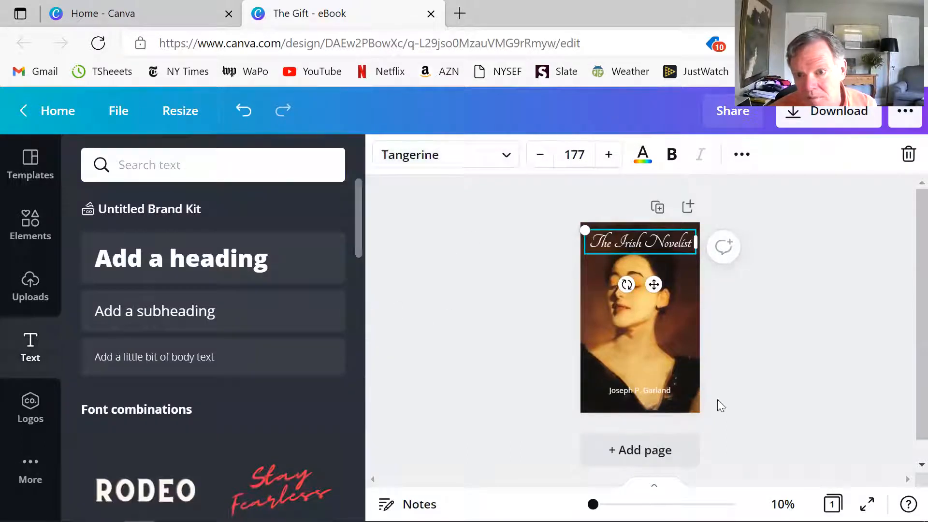
- Set the author name's font to Tangerine to match the title
left_click(636, 388)
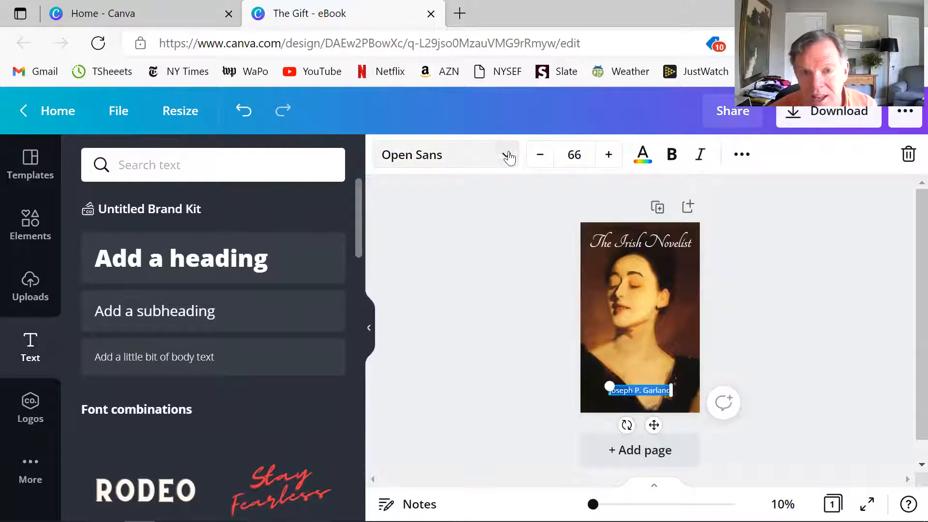
left_click(507, 156)
left_click(125, 247)
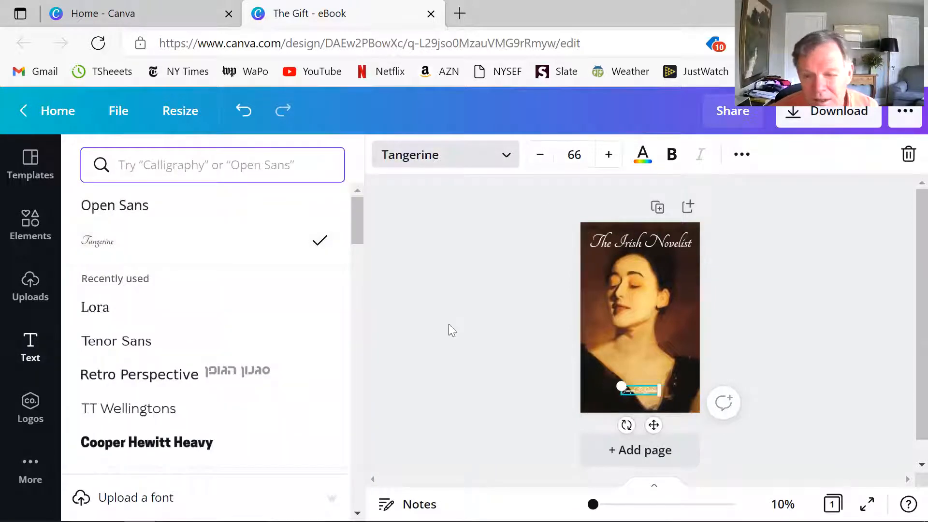
left_click(482, 333)
- Examine the cover in the full-screen preview and return to editing
left_click(827, 400)
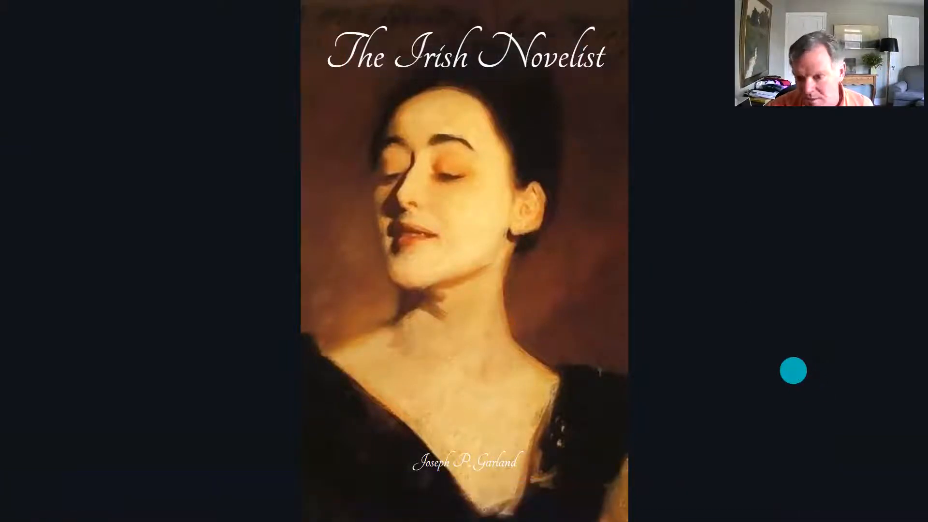
key("Escape")
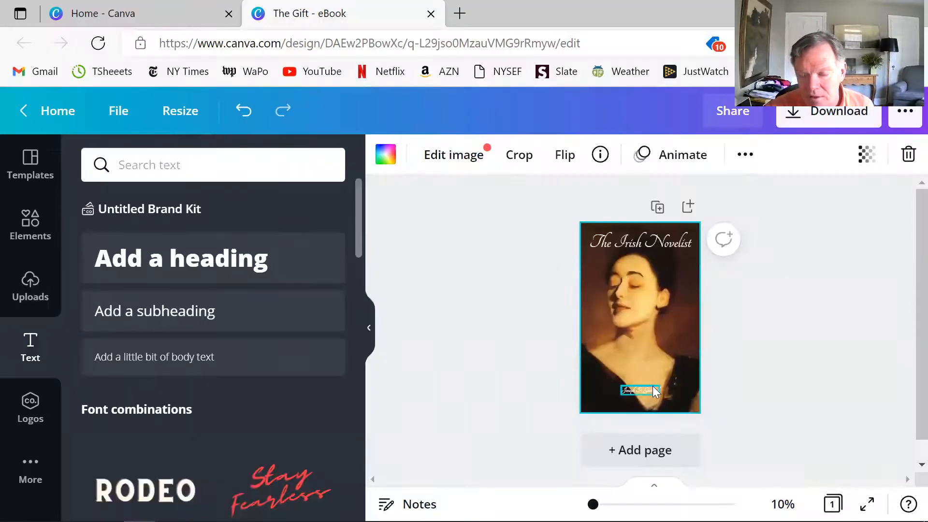
mouse_move(592, 504)
left_mouse_down()
mouse_move(602, 504)
mouse_move(592, 504)
left_mouse_up()
- Increase the author name's font size to 88
left_click(633, 391)
left_click(638, 391)
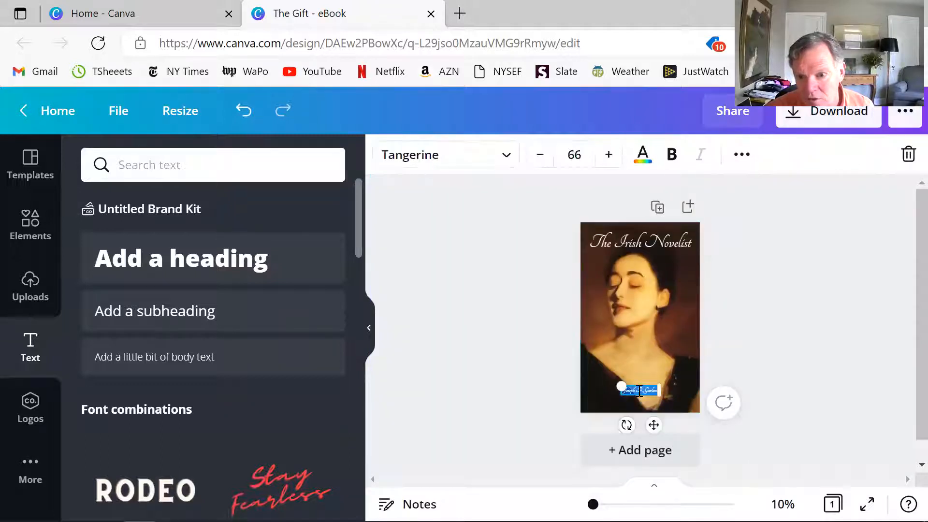
left_click(608, 154)
left_click(609, 155)
left_click(608, 155)
left_click(608, 154)
left_click(608, 155)
left_click(608, 155)
left_click(608, 155)
left_click(608, 155)
left_click(608, 155)
left_click(608, 155)
left_click(608, 155)
left_click(608, 155)
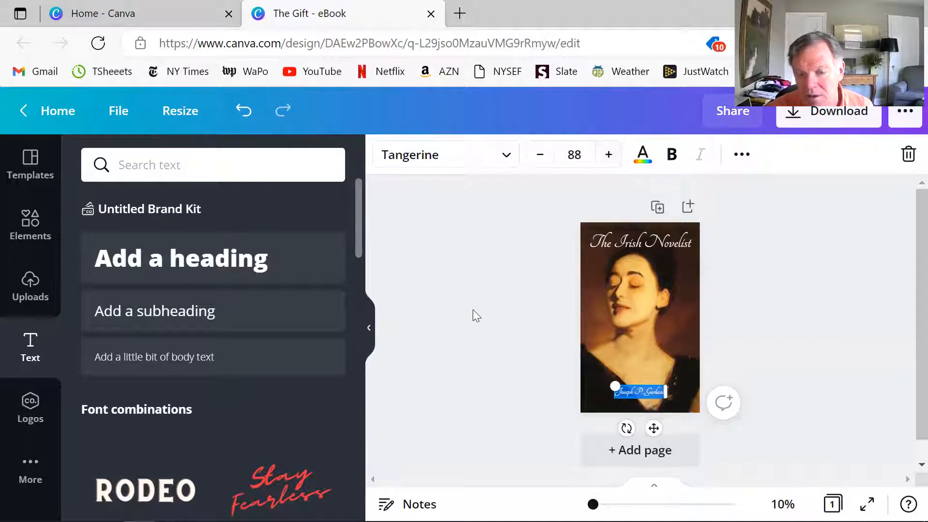
left_click(472, 310)
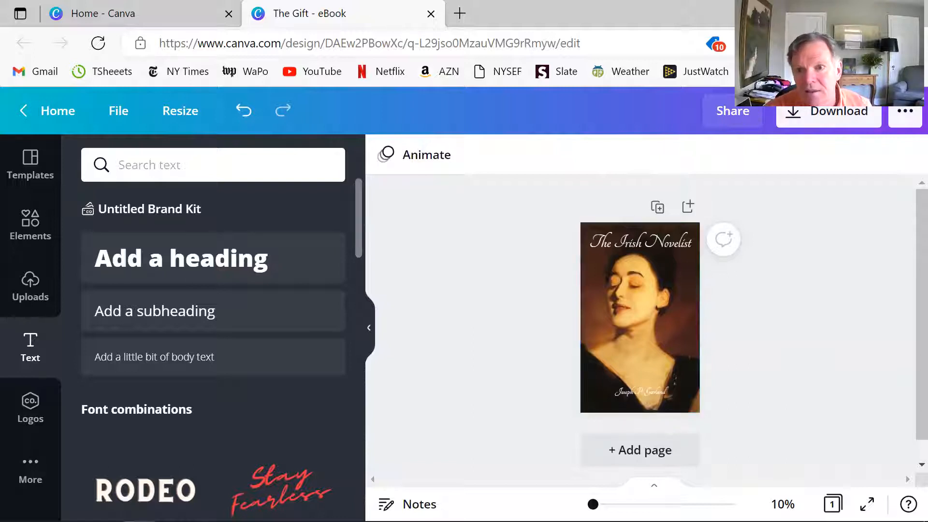
- Move the title from the upper edge of the cover down to just above the author's name
left_click(644, 238)
left_click_drag(645, 239, 642, 361)
left_click(798, 343)
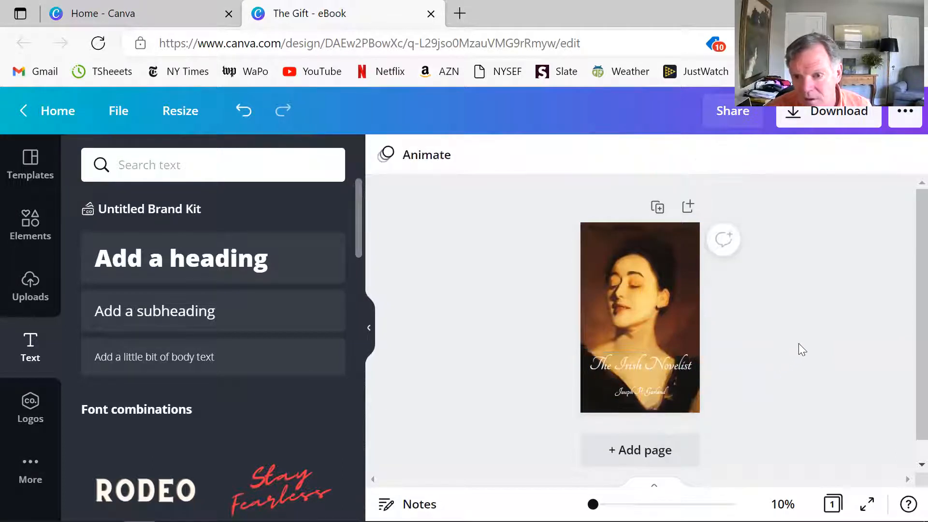
- Try the golden tan from the photo colors on the title text
double_click(607, 355)
left_click(643, 155)
scroll(213, 416, "down", 2)
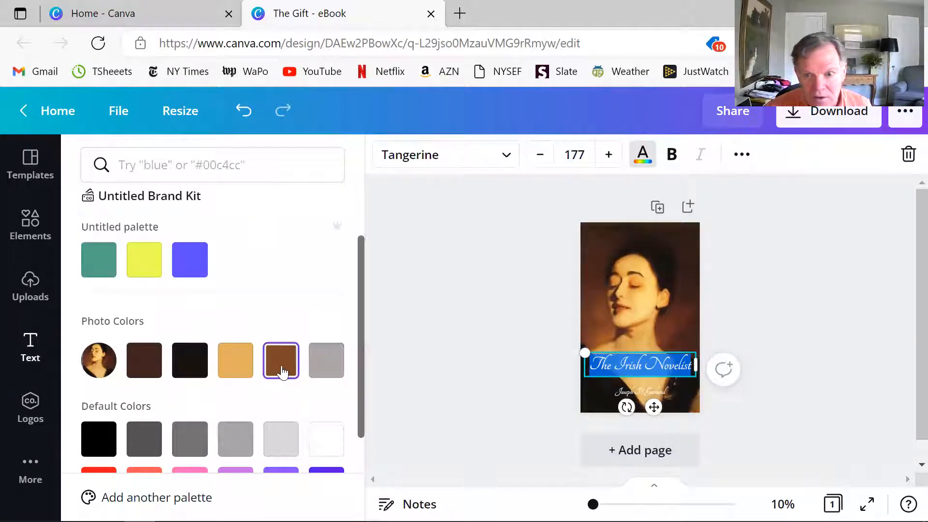
left_click(237, 367)
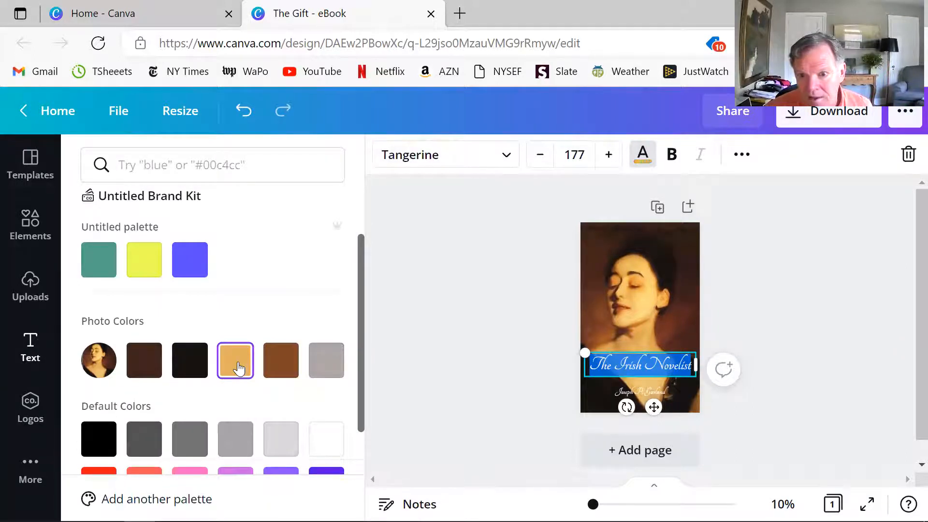
left_click(520, 300)
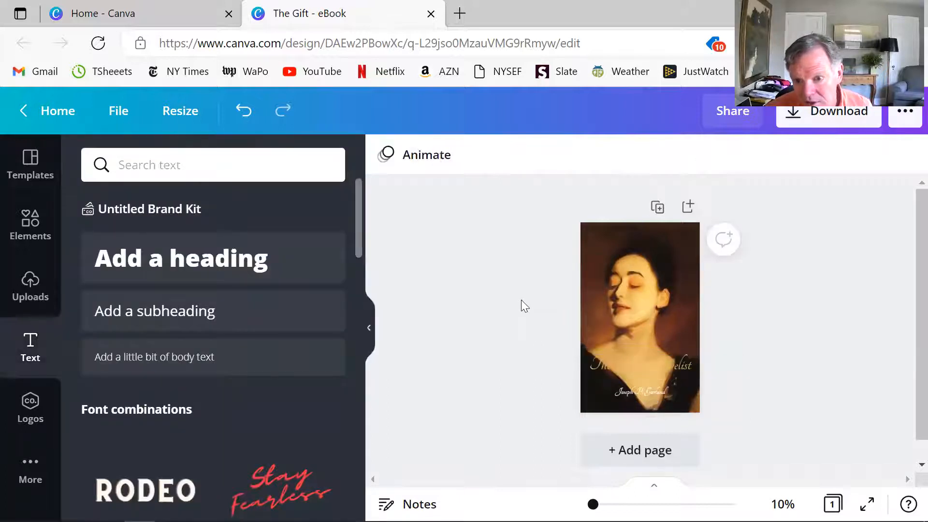
- Try the grey from the photo colors on the title text
double_click(628, 356)
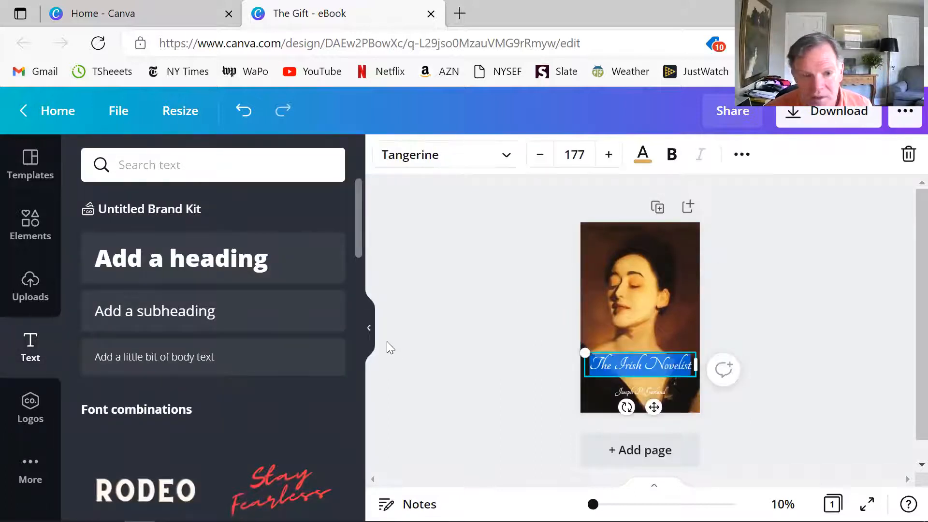
left_click(641, 161)
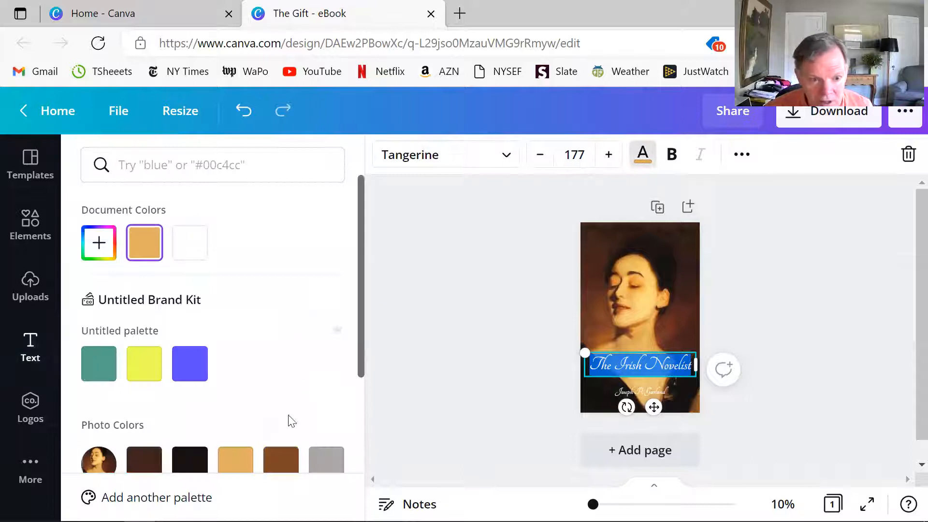
left_click(324, 459)
left_click(490, 309)
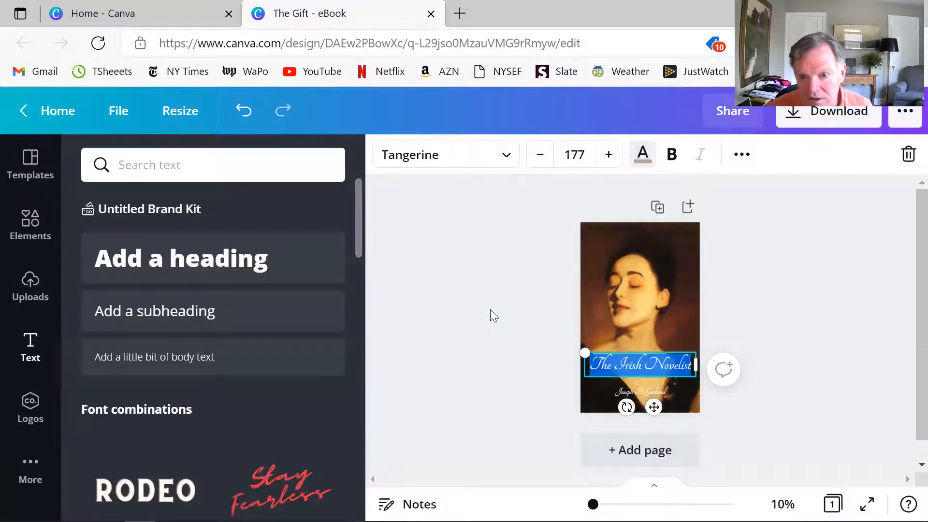
- Try the custom colors #E6DBD7 and green #0F8630 on the title, and set it back to white
double_click(604, 361)
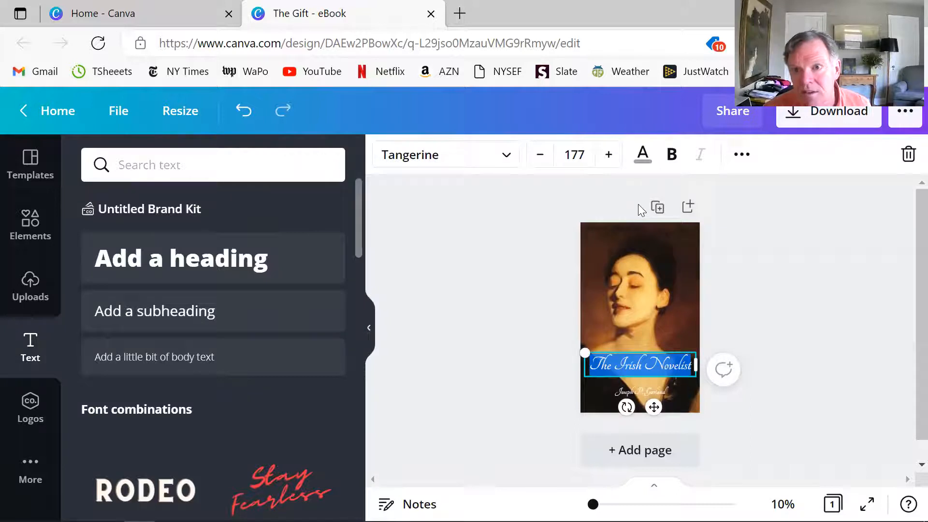
left_click(640, 156)
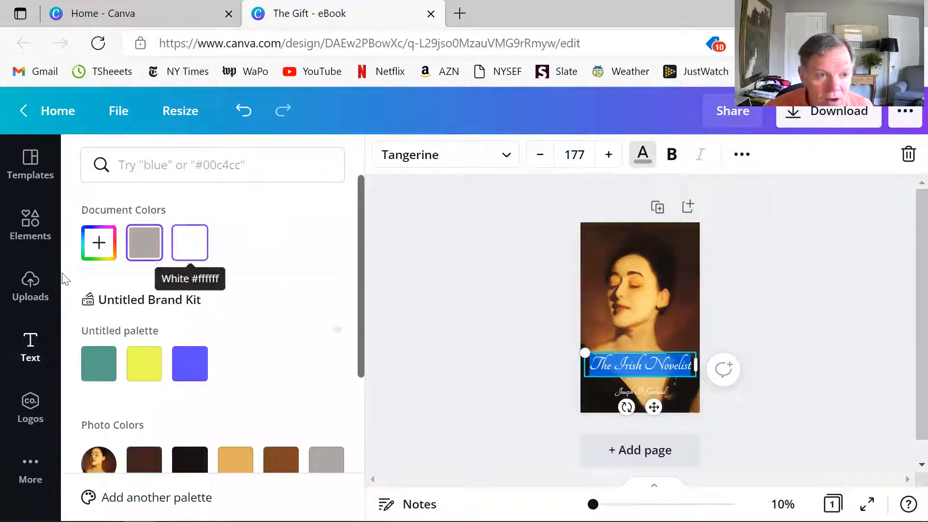
left_click(98, 243)
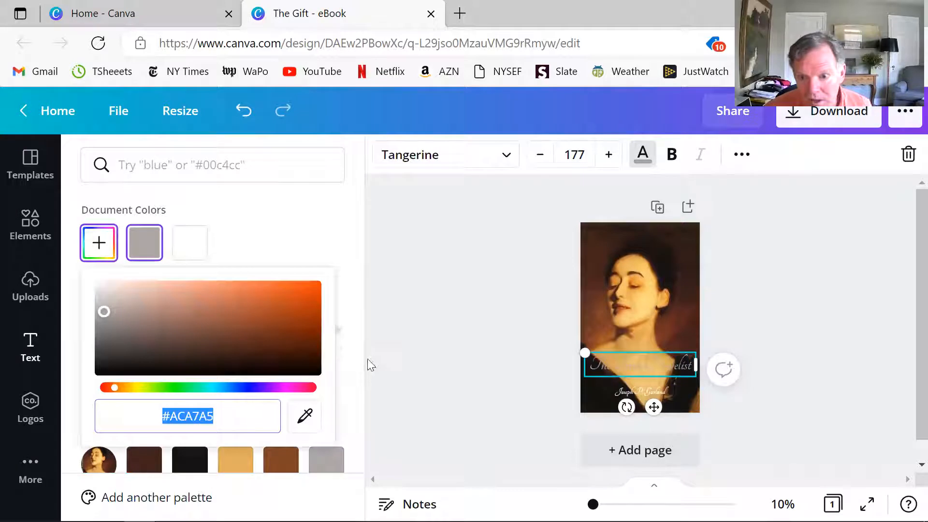
left_click_drag(105, 314, 108, 290)
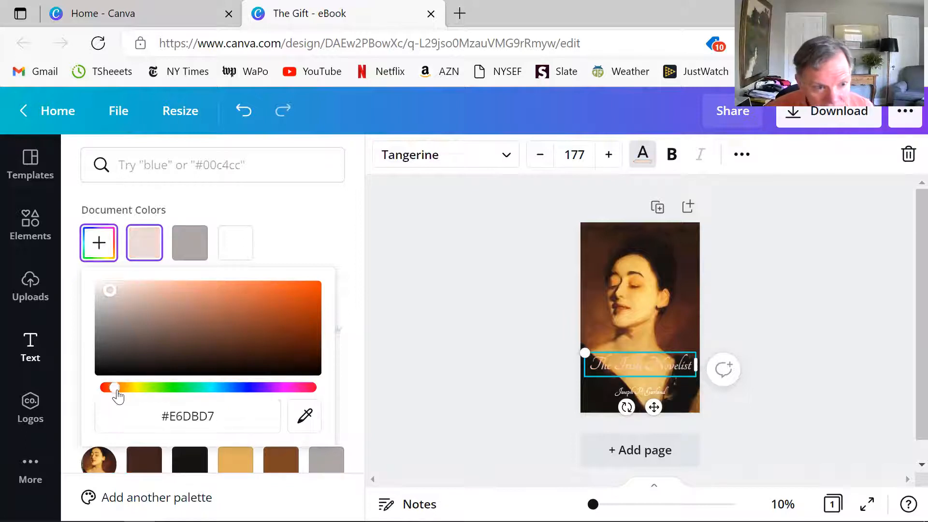
left_click_drag(115, 387, 246, 387)
left_click_drag(110, 290, 296, 325)
left_click(182, 387)
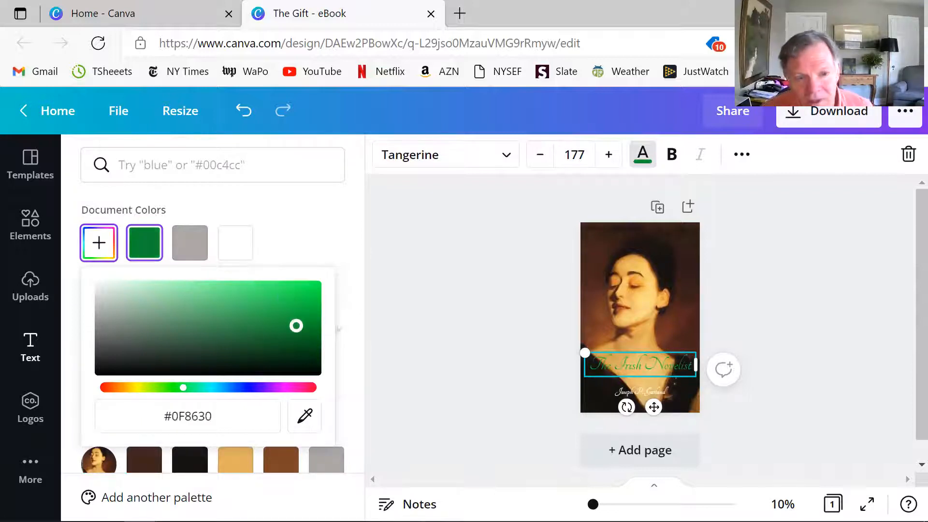
left_click(235, 242)
left_click(408, 265)
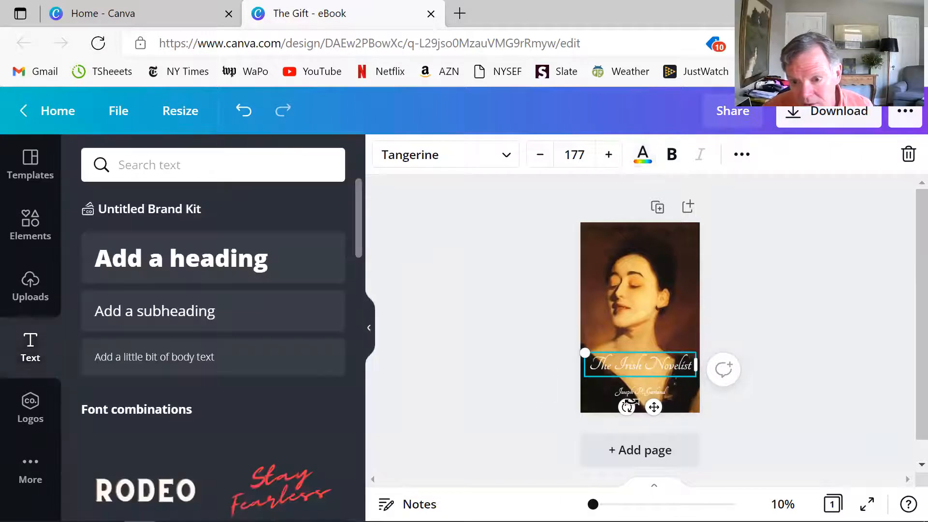
- Move the author's name off the cover so only the title remains over the portrait
left_click(510, 350)
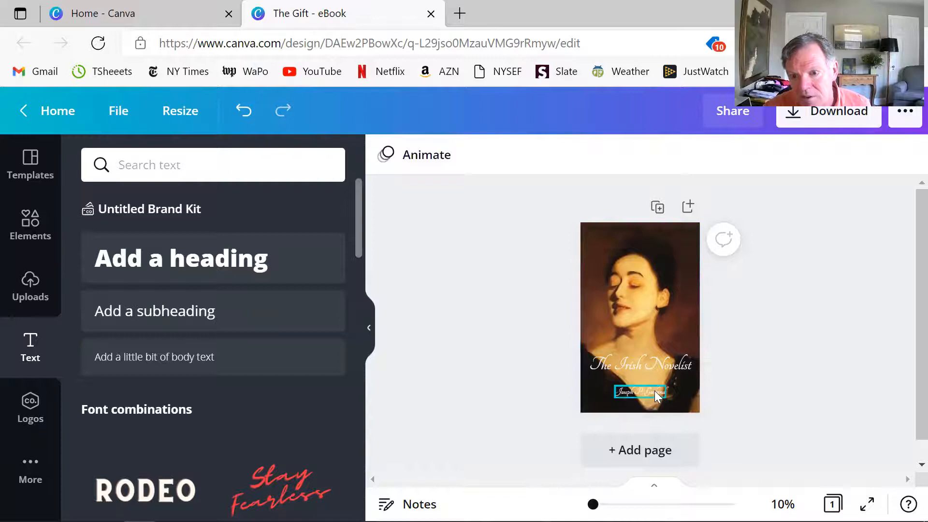
left_click_drag(654, 390, 502, 358)
- Try clearing the title's text, and undo the deletion
left_click(656, 366)
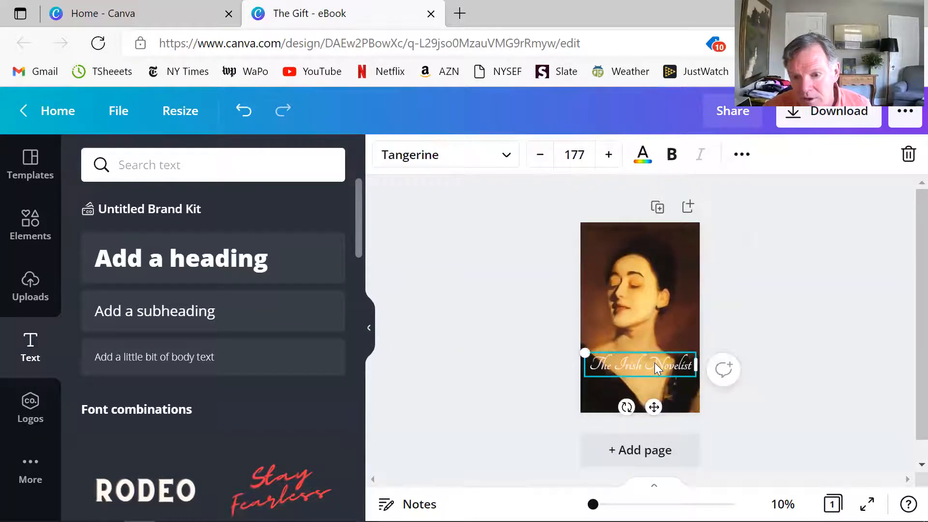
double_click(655, 366)
key("BackSpace")
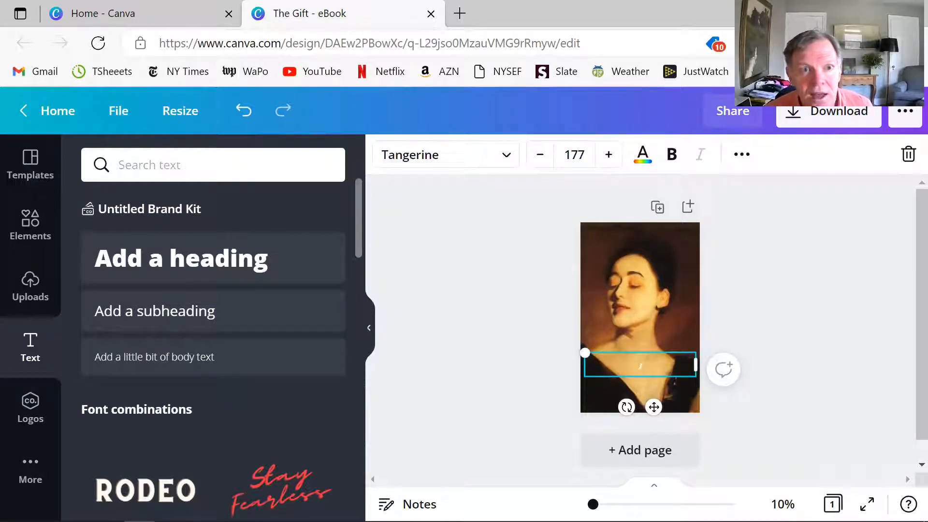
left_click(246, 113)
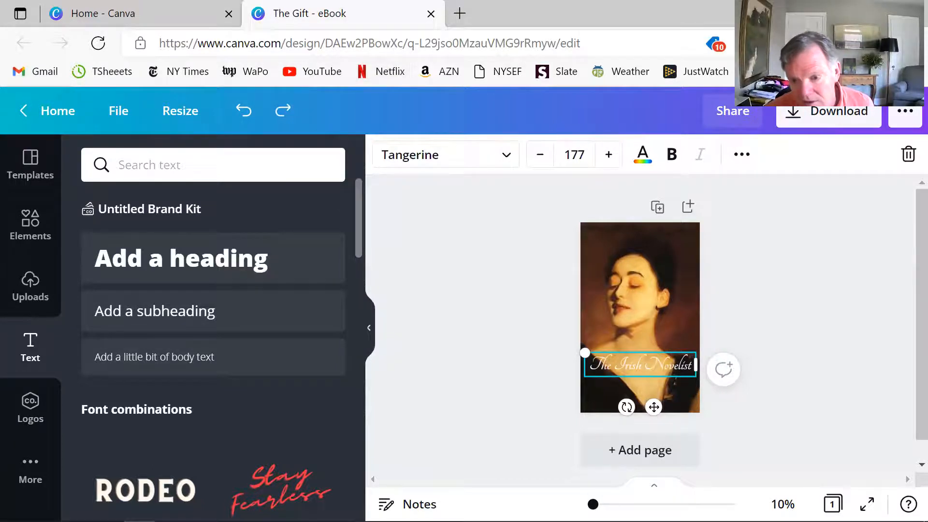
- Add the author's full name as a second line beneath the title in the same text box
left_click_drag(593, 503, 595, 504)
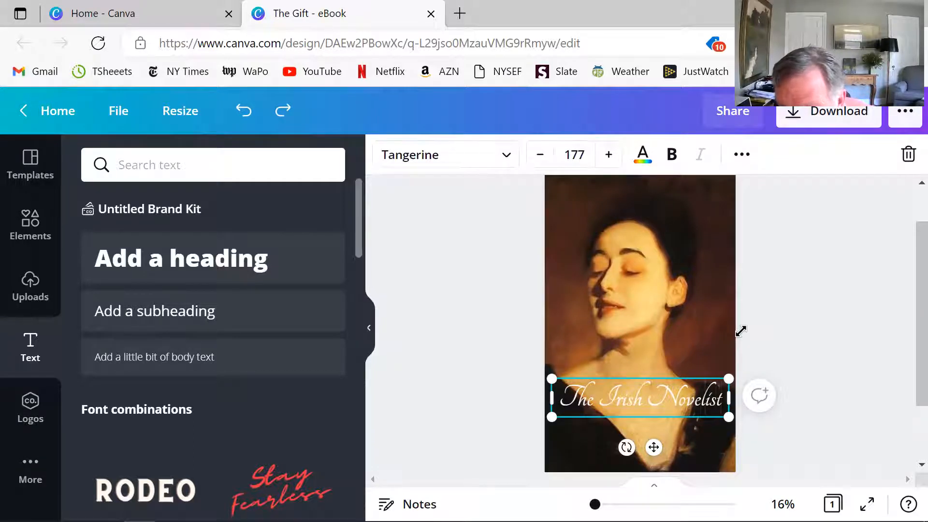
key("Return")
- Reduce the author line's font size to 123
key("shift+Home")
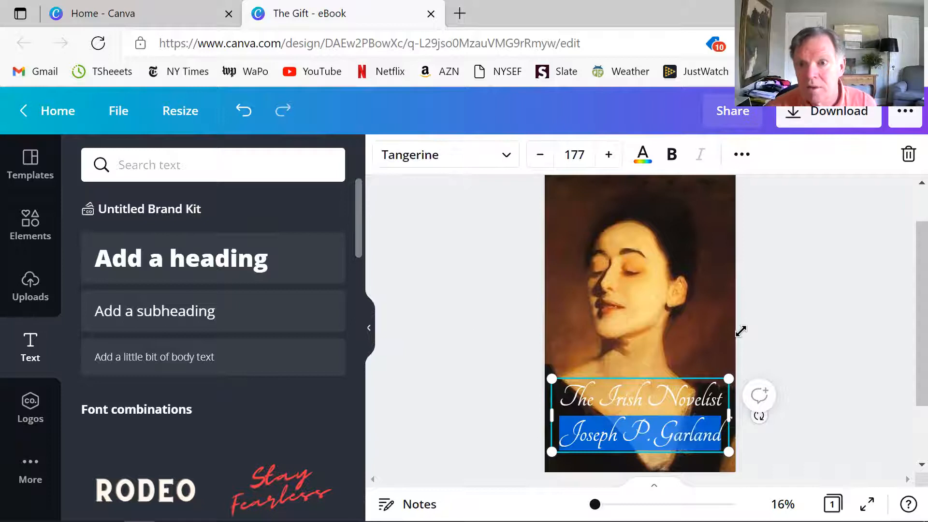
left_click(540, 155)
left_click(540, 154)
left_click(540, 155)
left_click(539, 155)
left_click(540, 155)
left_click(540, 154)
left_click(540, 155)
left_click(539, 155)
left_click(540, 155)
left_click(539, 155)
left_click(540, 154)
left_click(540, 155)
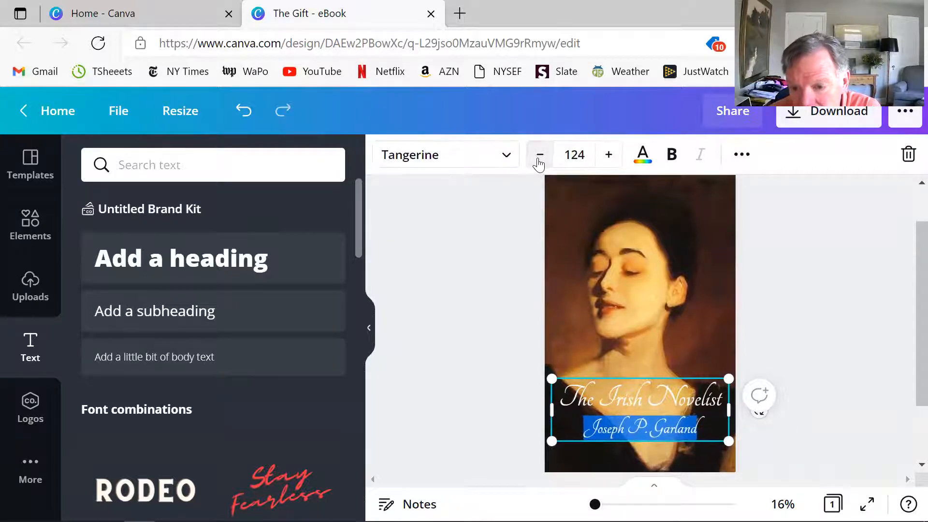
left_click(539, 160)
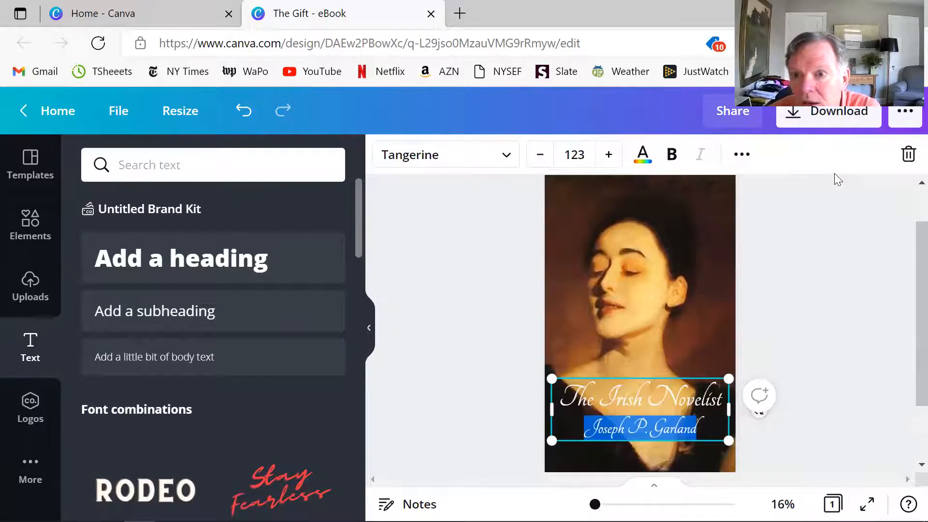
- Set the line spacing of the title and author text box to 1.4
left_click(741, 154)
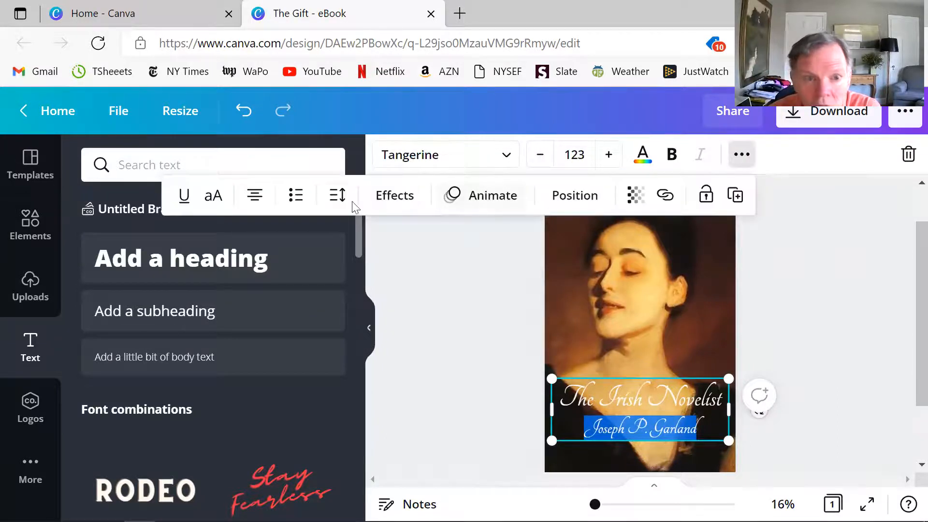
left_click(337, 196)
mouse_move(474, 289)
left_mouse_down()
mouse_move(555, 290)
mouse_move(488, 288)
left_mouse_up()
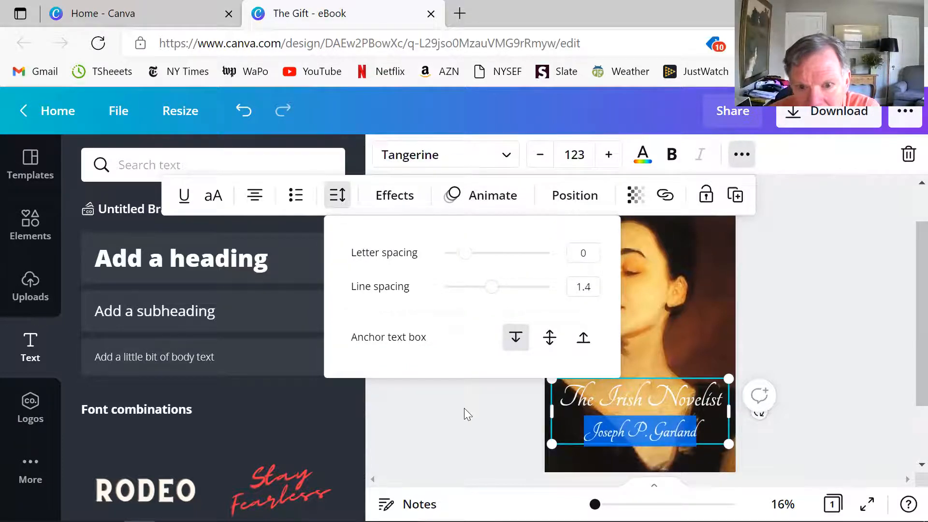
left_click(465, 394)
- Make both the title line and the author line bold
left_click(636, 398)
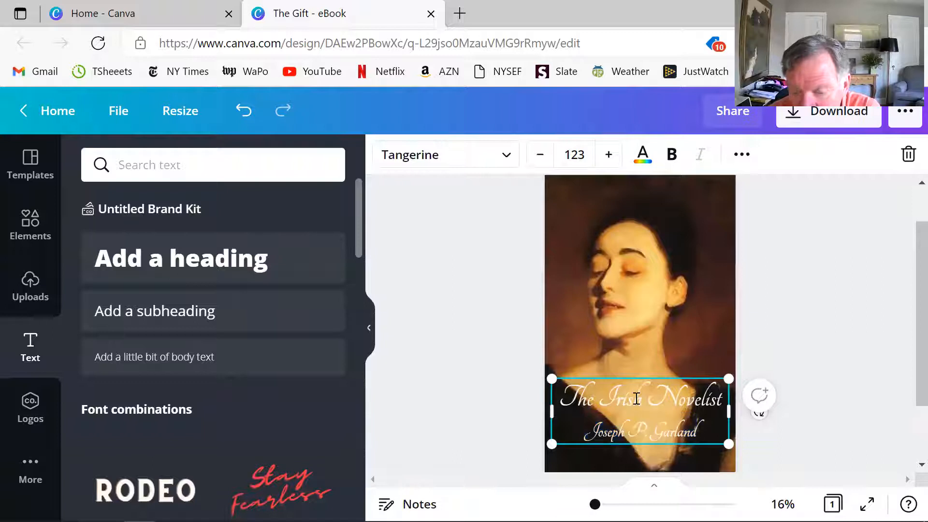
triple_click(637, 398)
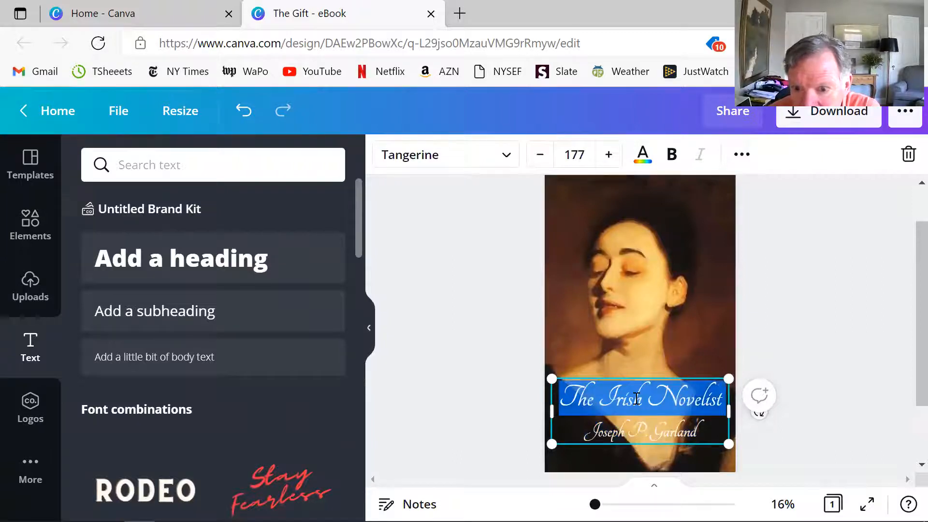
left_click(667, 165)
left_click(509, 261)
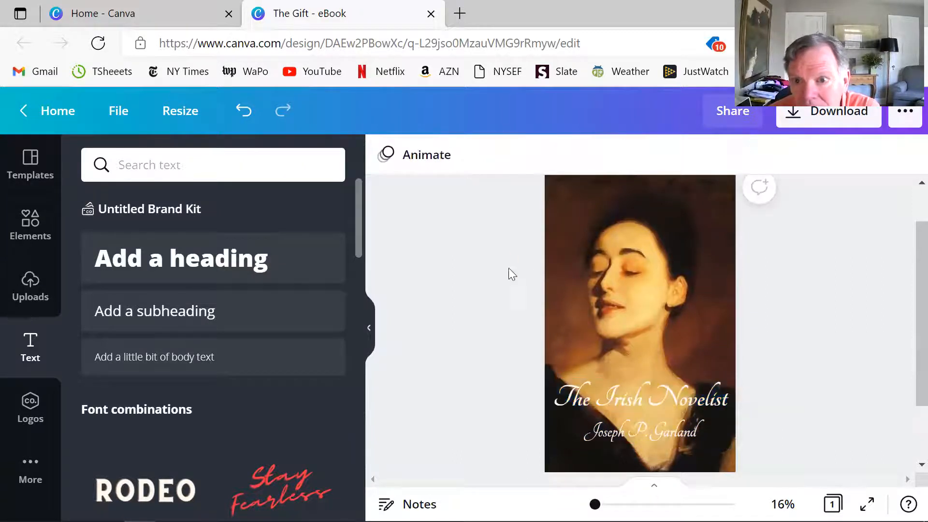
left_click(628, 435)
triple_click(628, 435)
left_click(671, 155)
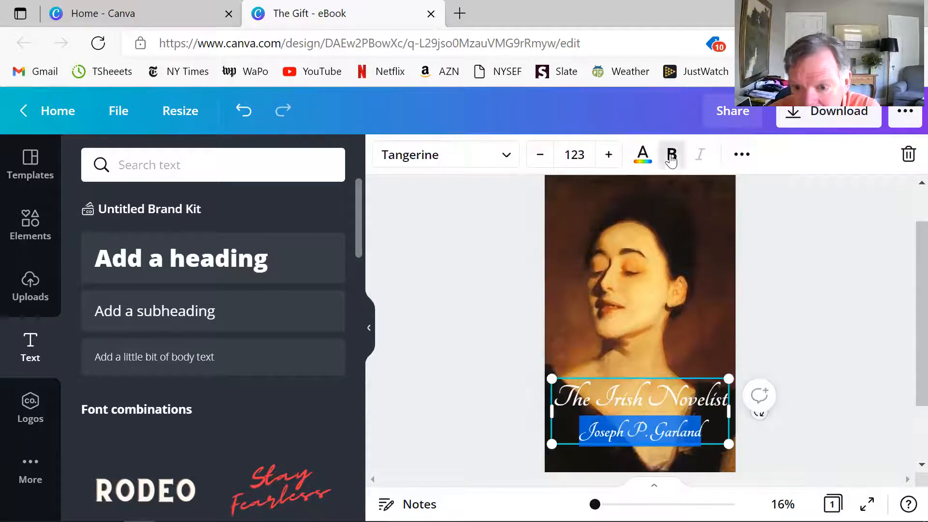
left_click(465, 274)
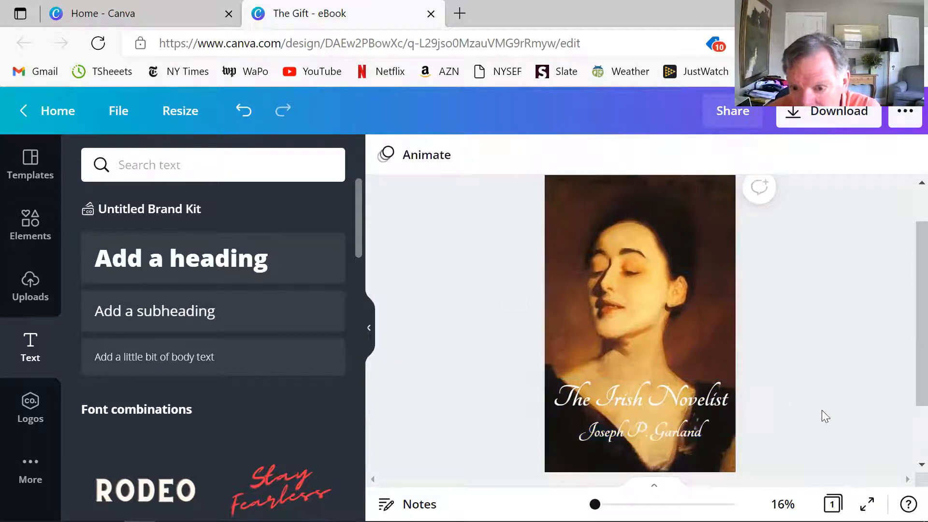
- Move the title and author text box slightly lower on the cover
left_click(636, 417)
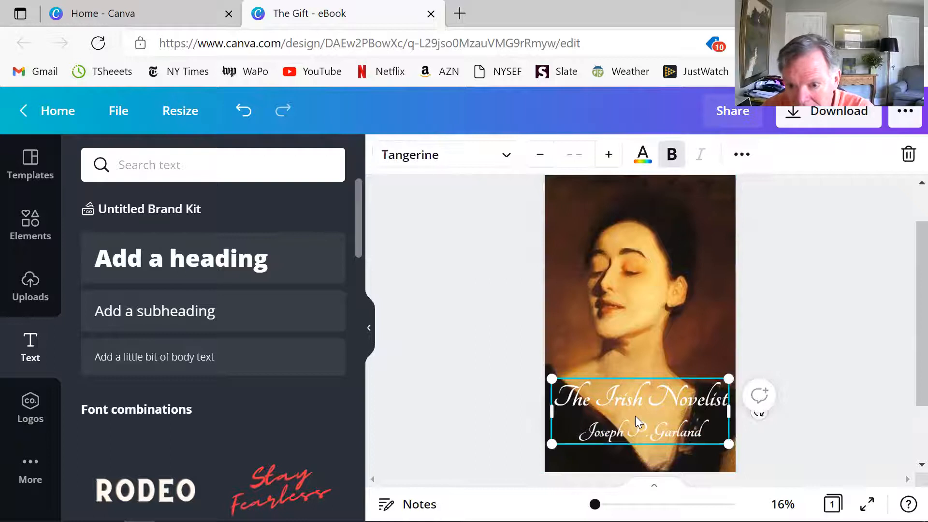
left_click_drag(635, 418, 636, 423)
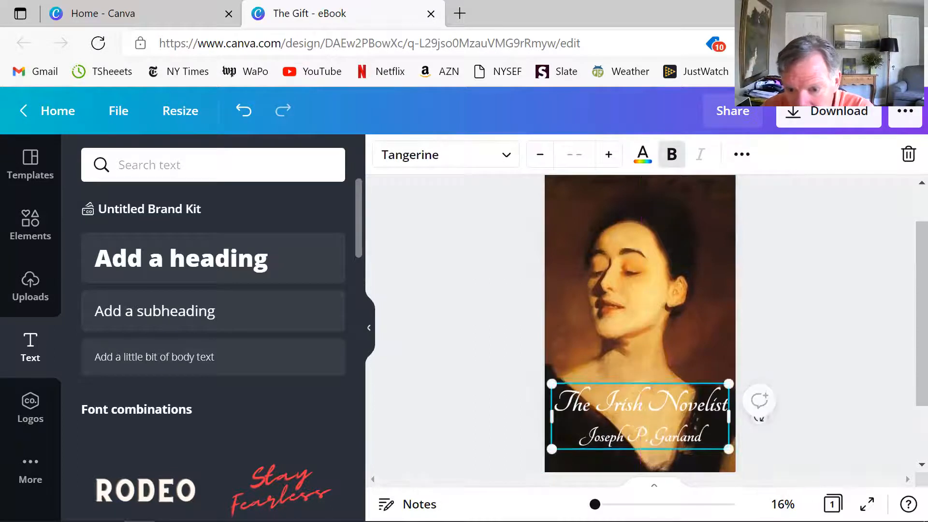
left_click_drag(595, 504, 592, 504)
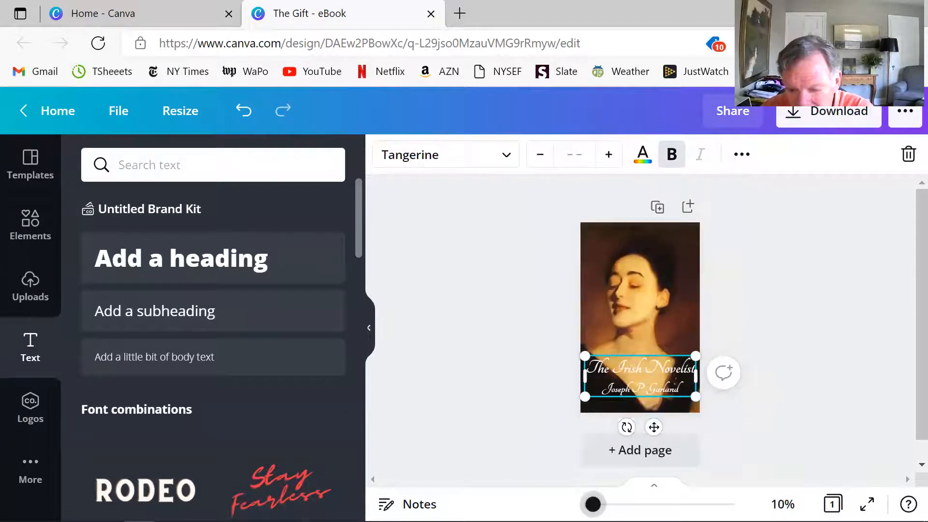
left_click(819, 357)
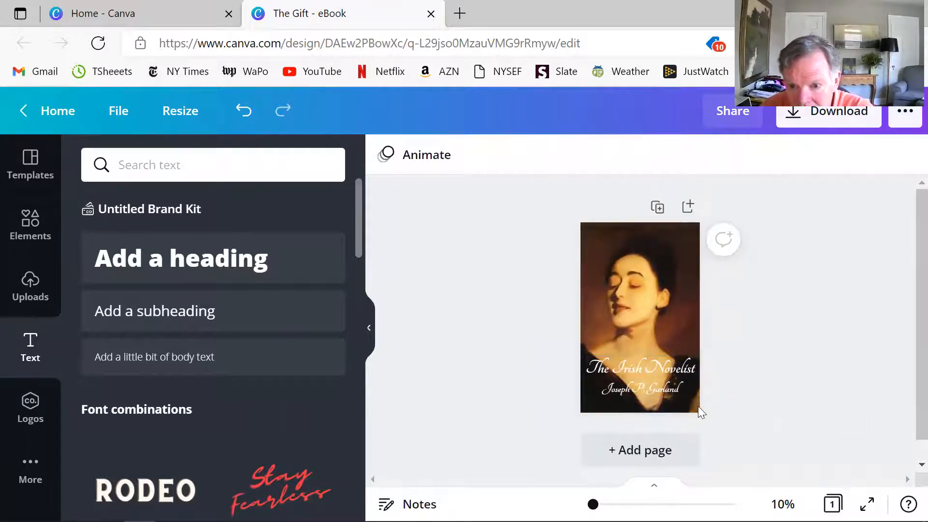
- Increase the line spacing of the title and author text box to 1.51
left_click(670, 362)
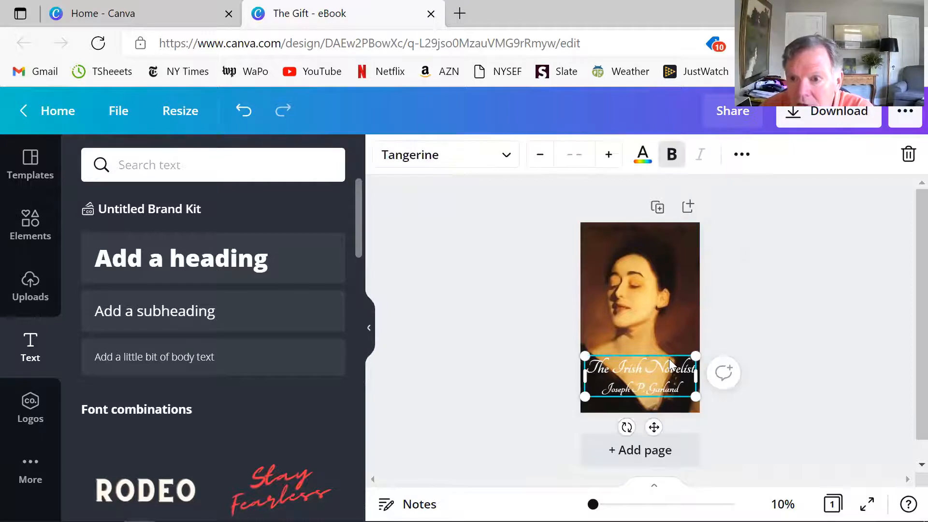
left_click(741, 154)
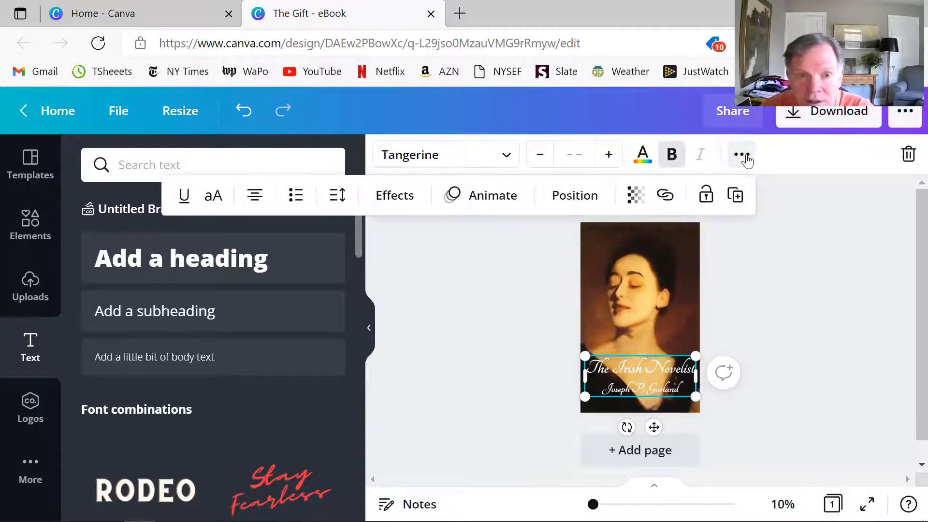
left_click(338, 195)
left_click_drag(495, 292, 499, 295)
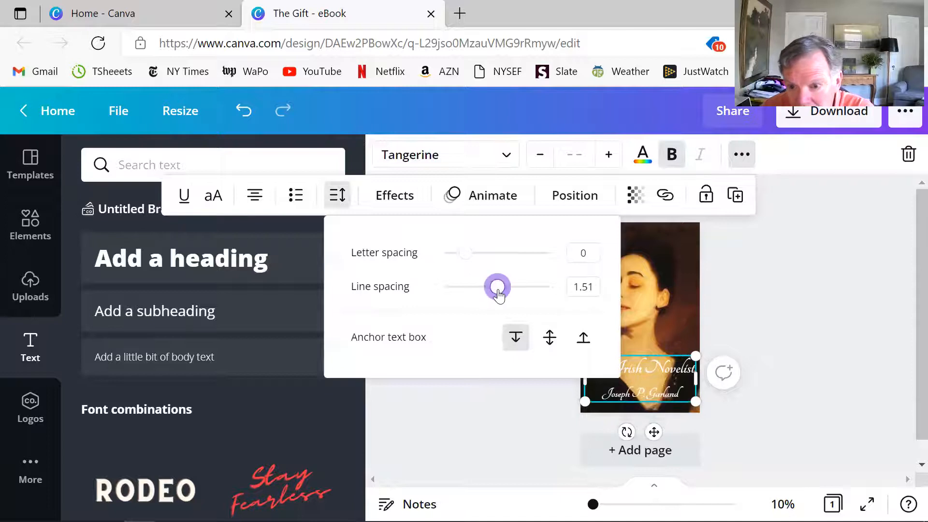
left_click(808, 342)
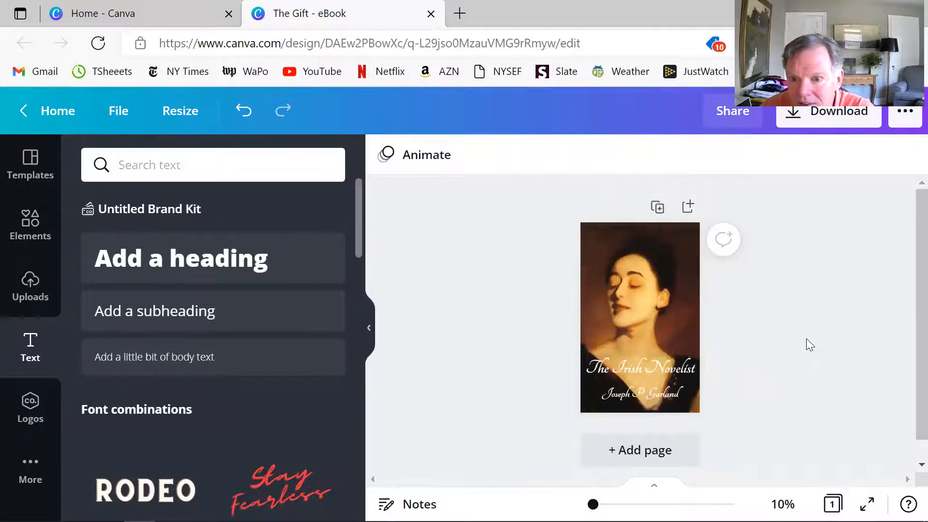
- Reduce the font size of the title line slightly so it sits clear of the cover's edges
triple_click(618, 372)
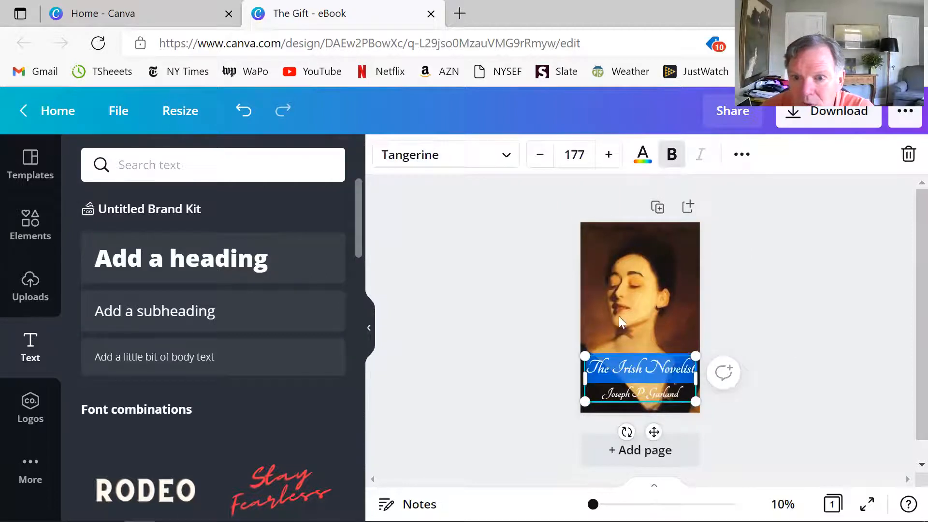
left_click(536, 160)
left_click(536, 161)
left_click(536, 161)
left_click(536, 161)
left_click(536, 161)
left_click(537, 161)
left_click(536, 161)
left_click(536, 161)
left_click(536, 161)
left_click(493, 277)
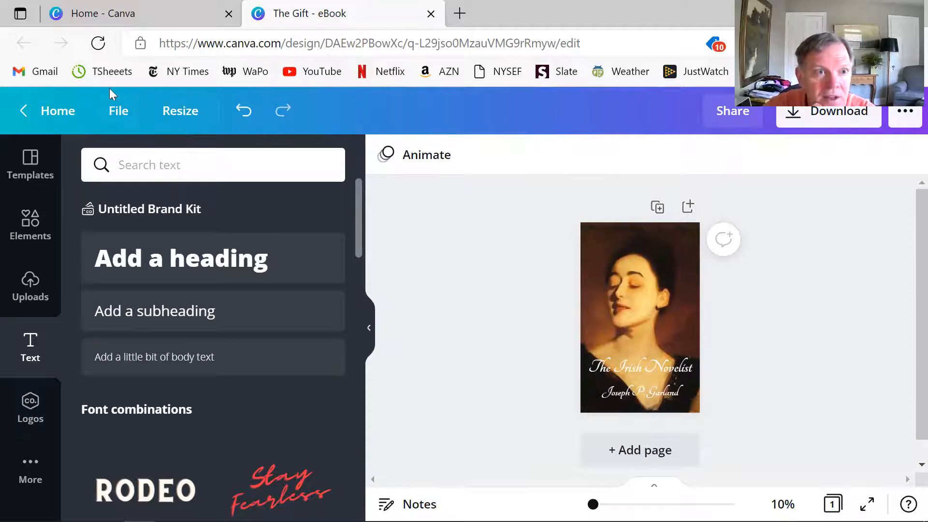
- Rename the design "The Irish Novelist" and save it
left_click(119, 112)
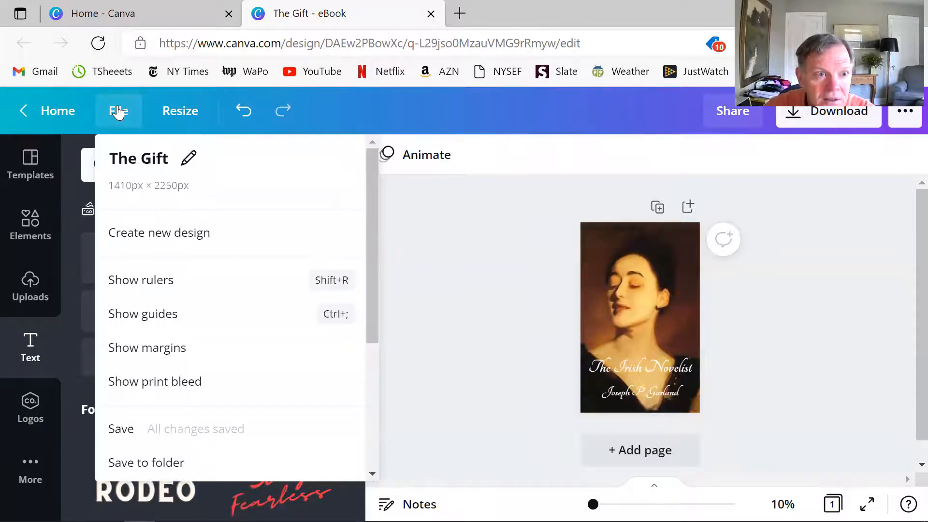
left_click(146, 162)
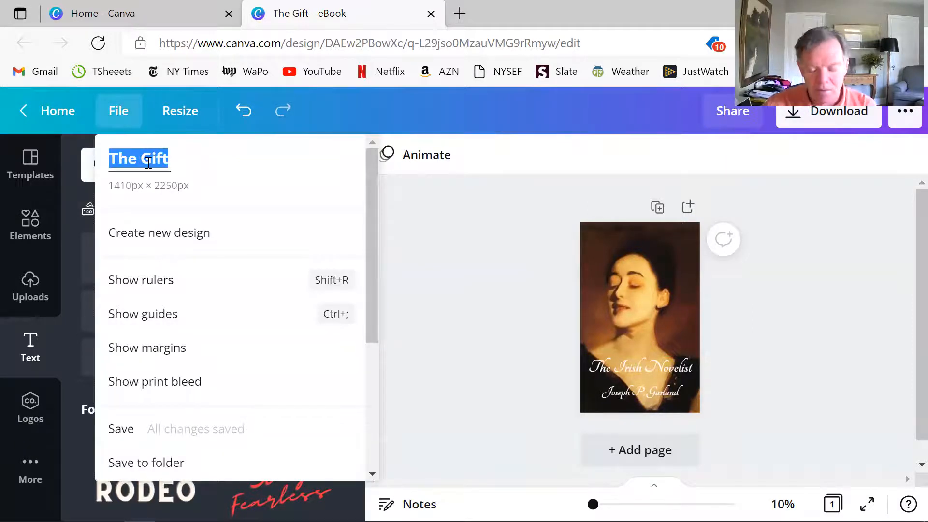
key("BackSpace")
key("BackSpace")
key("BackSpace")
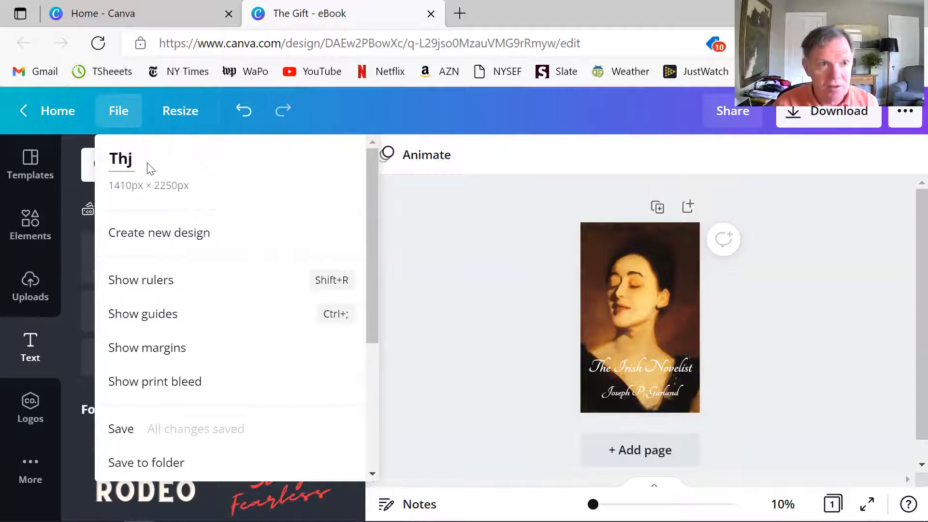
type("e Irish Novelist")
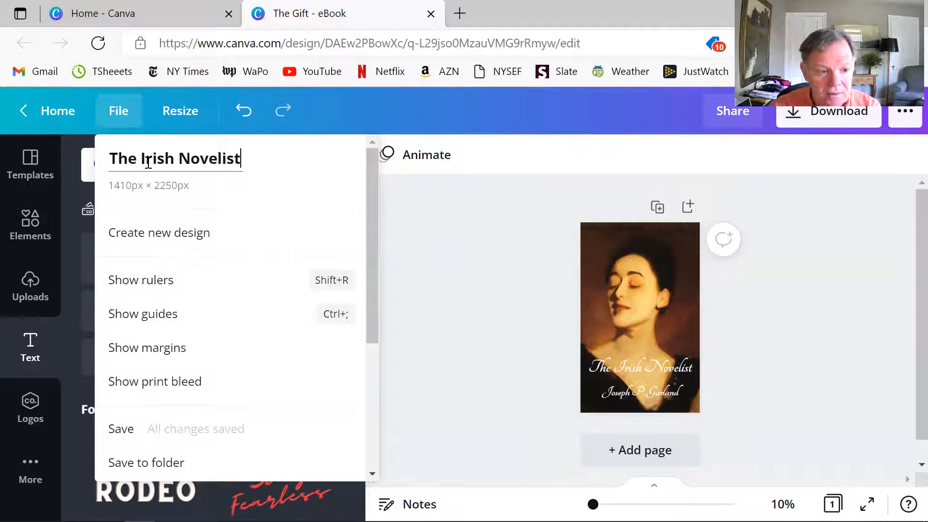
left_click(159, 427)
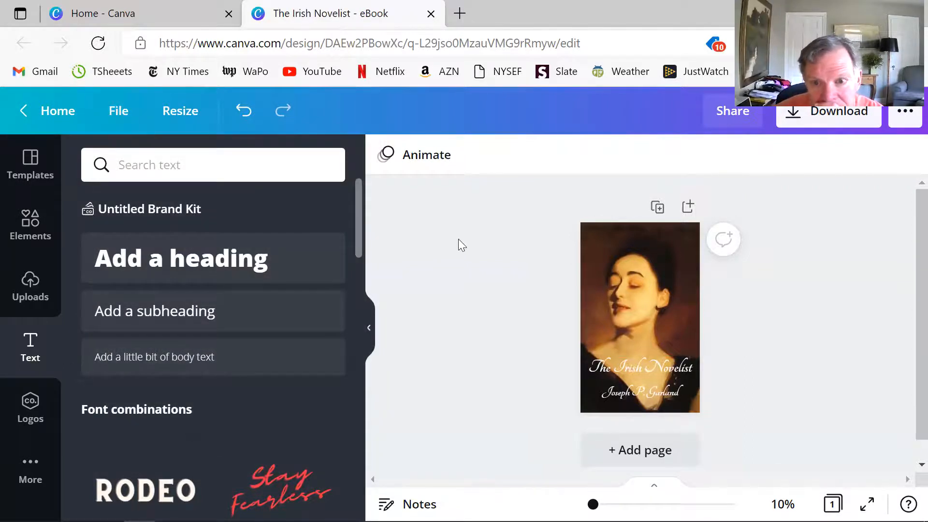
- Check the cover's custom width and height in the resize options without changing them
left_click(170, 108)
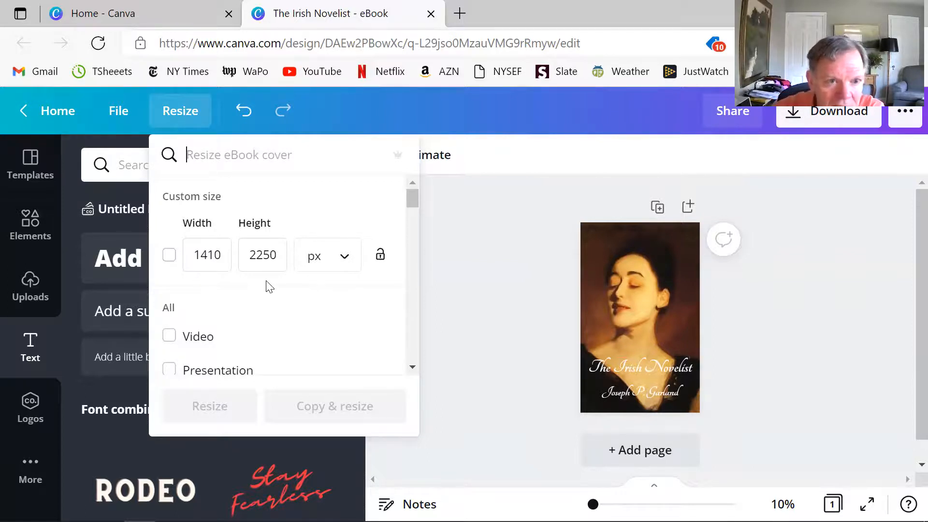
left_click(519, 291)
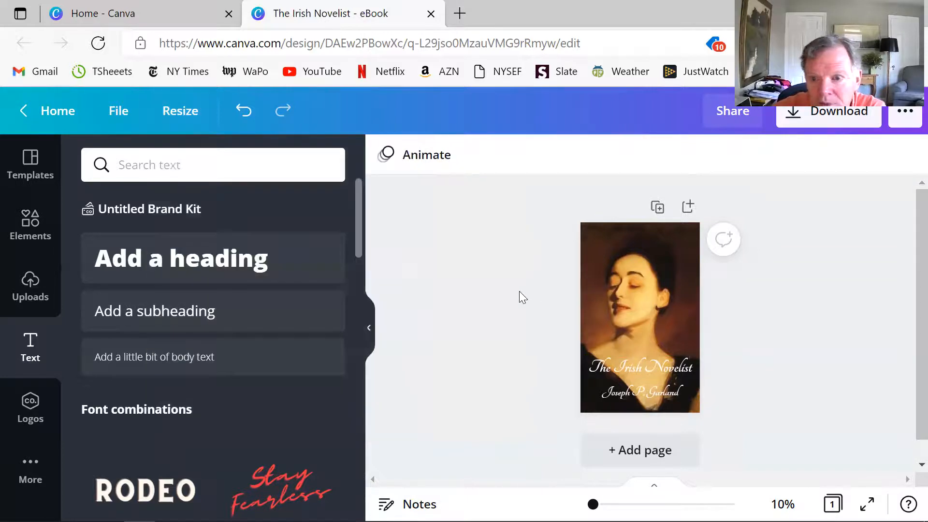
- Review the available download file types, download the cover as PDF Standard, and dismiss the sharing dialog
left_click(856, 112)
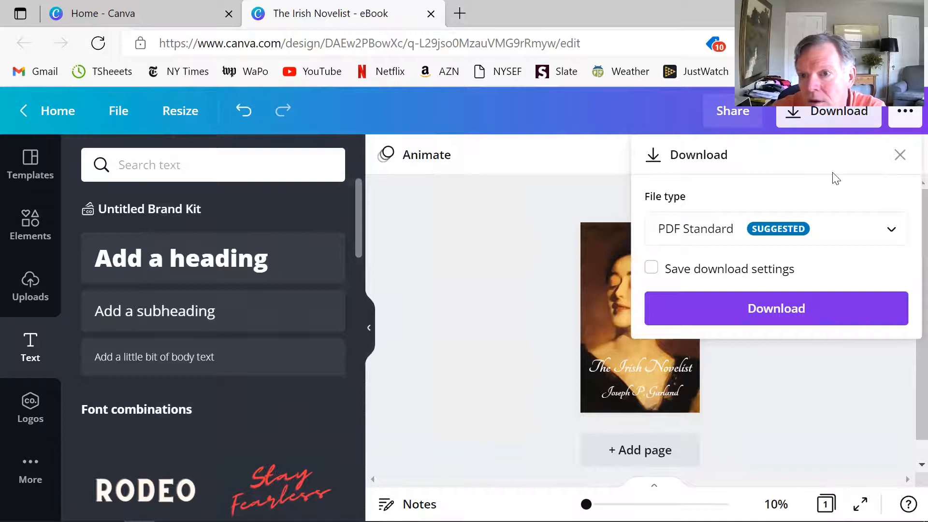
left_click(891, 231)
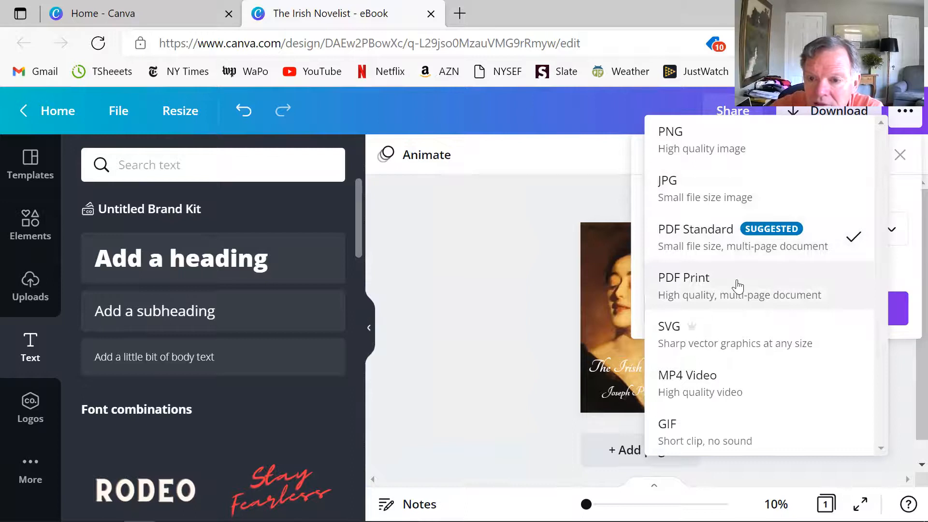
left_click(489, 248)
left_click(811, 306)
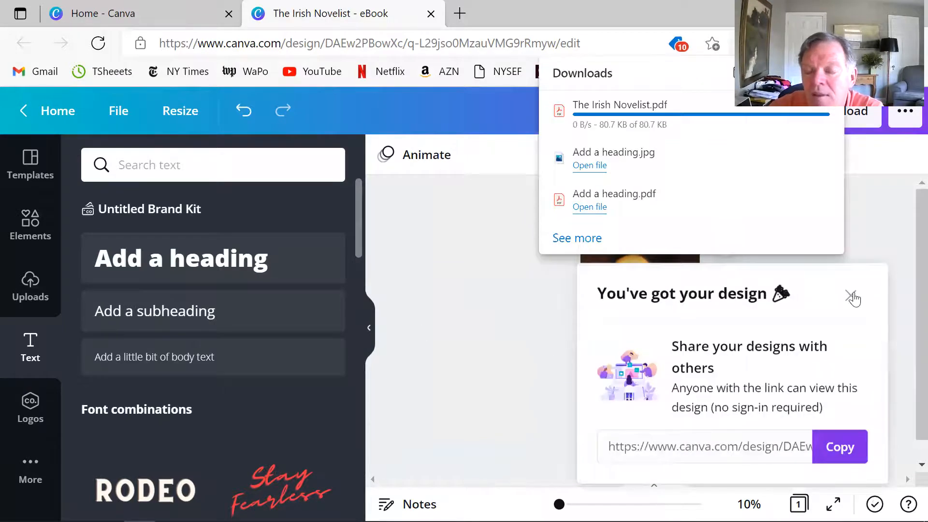
left_click(851, 297)
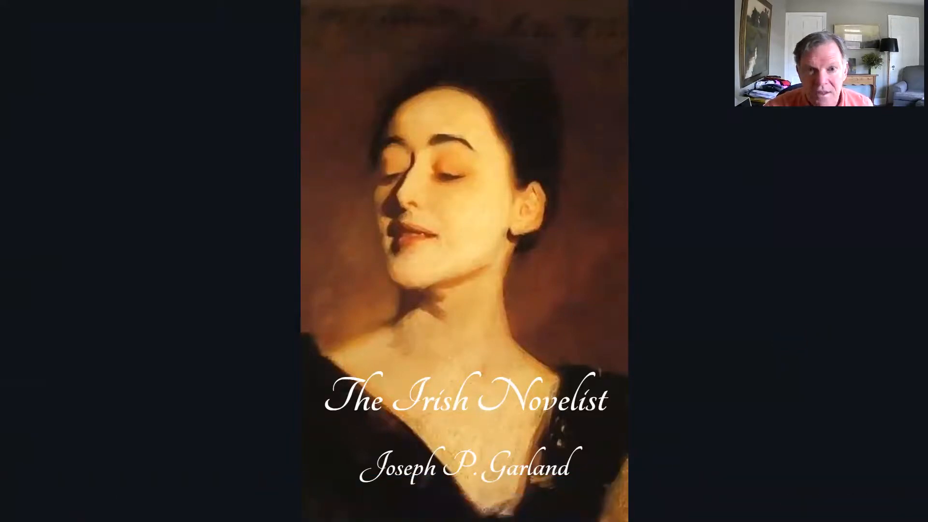
- Exit the full-screen cover preview and open the complete list of saved designs from the Canva home page
mouse_move(912, 515)
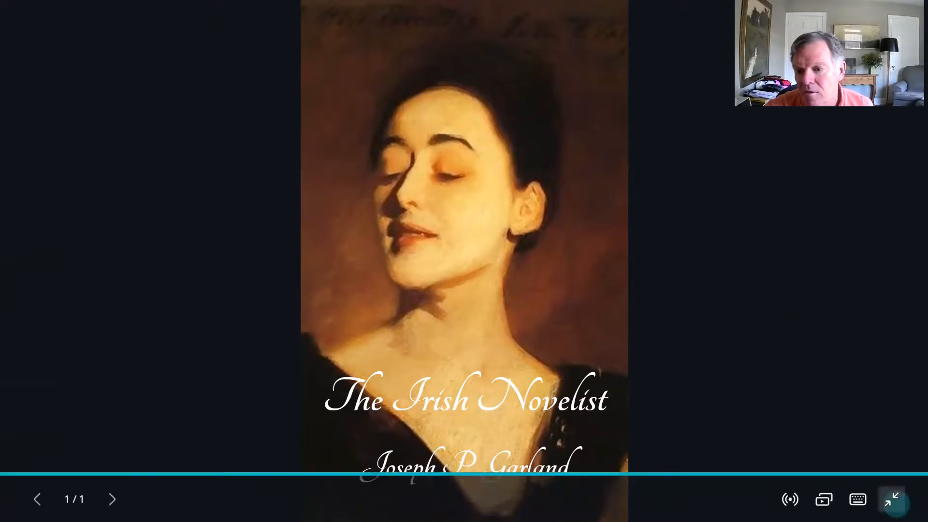
left_click(892, 499)
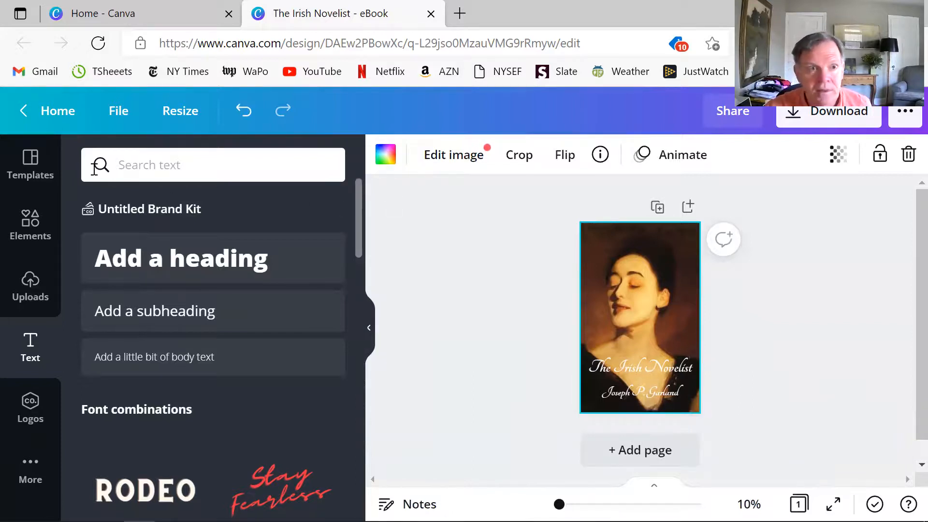
left_click(124, 13)
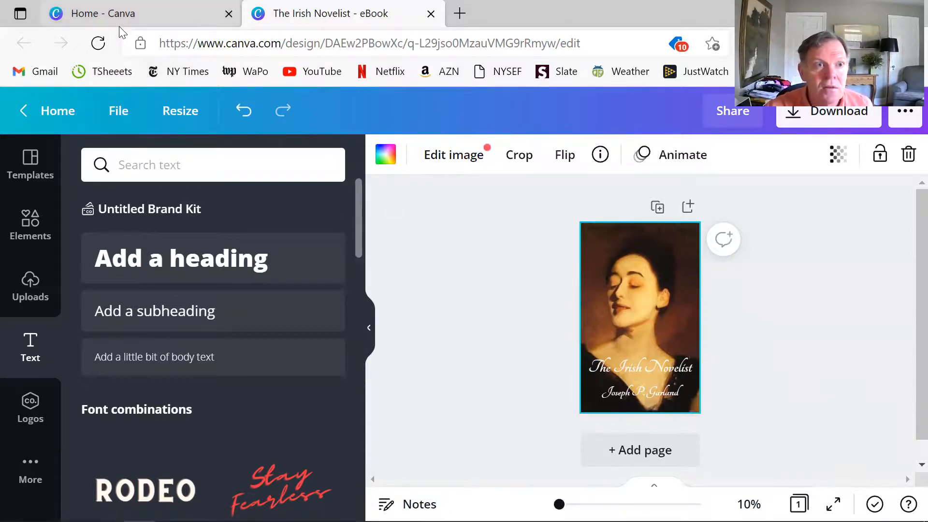
left_click(891, 344)
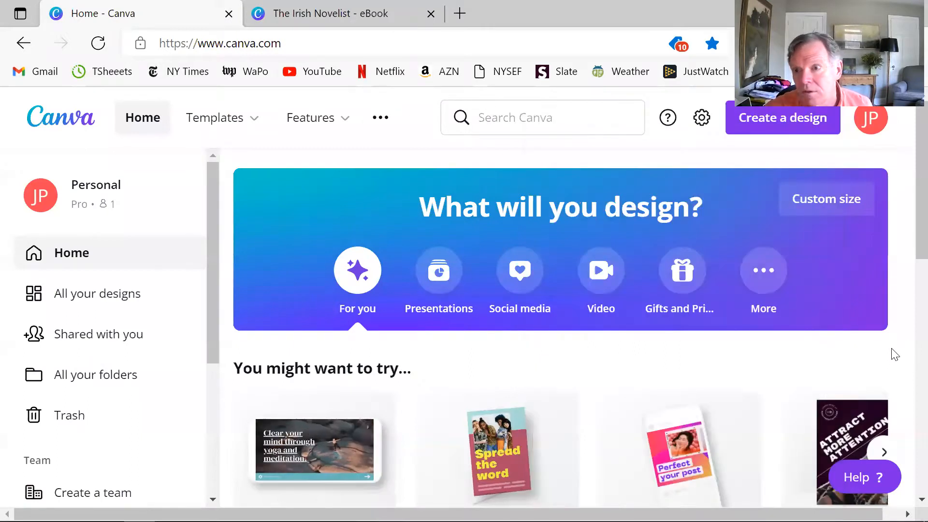
scroll(888, 359, "down", 5)
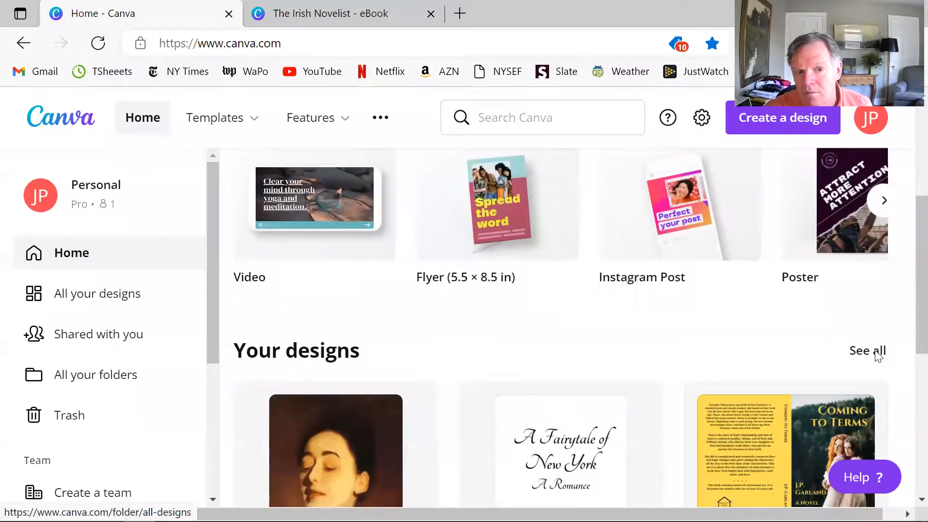
left_click(849, 350)
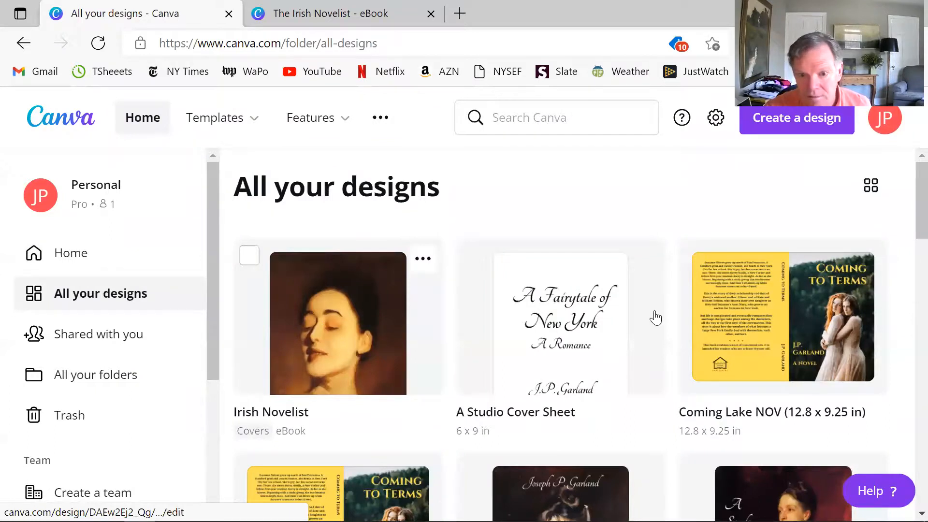
scroll(648, 319, "down", 5)
scroll(684, 348, "down", 3)
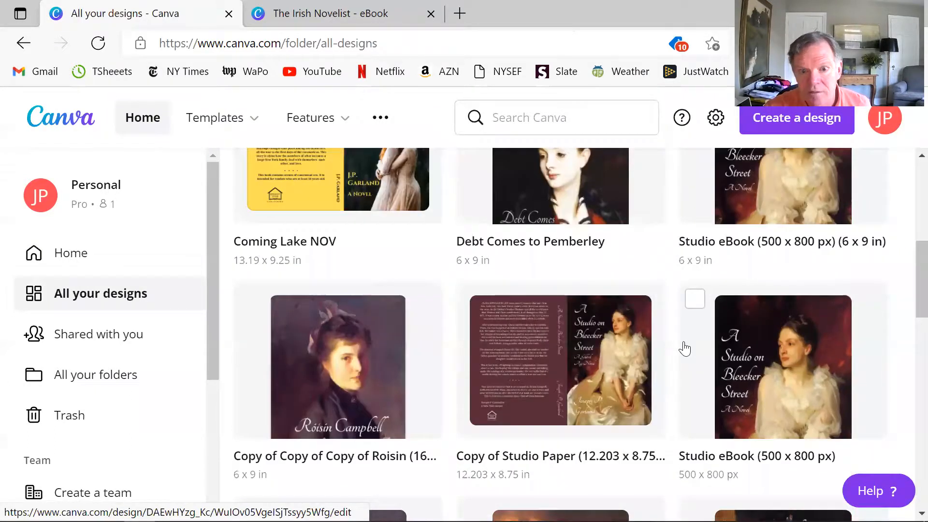
scroll(667, 346, "down", 1)
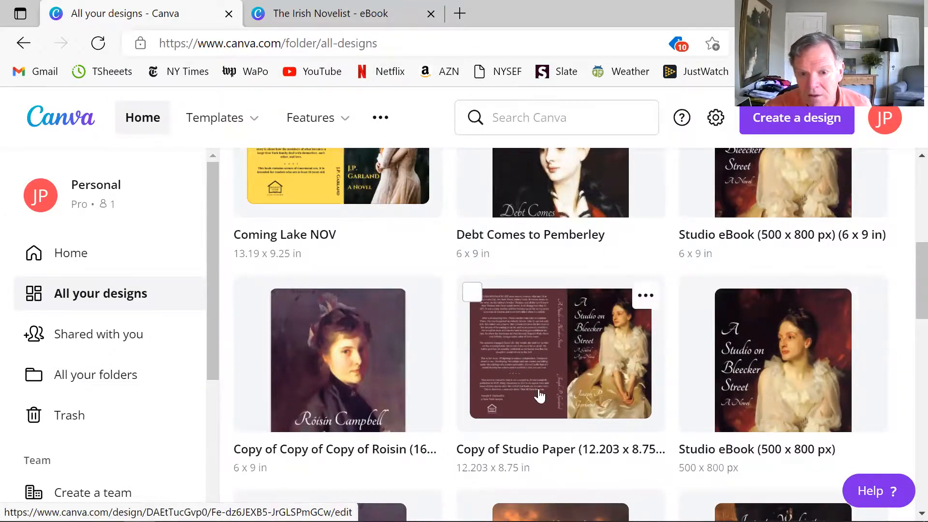
scroll(646, 361, "down", 2)
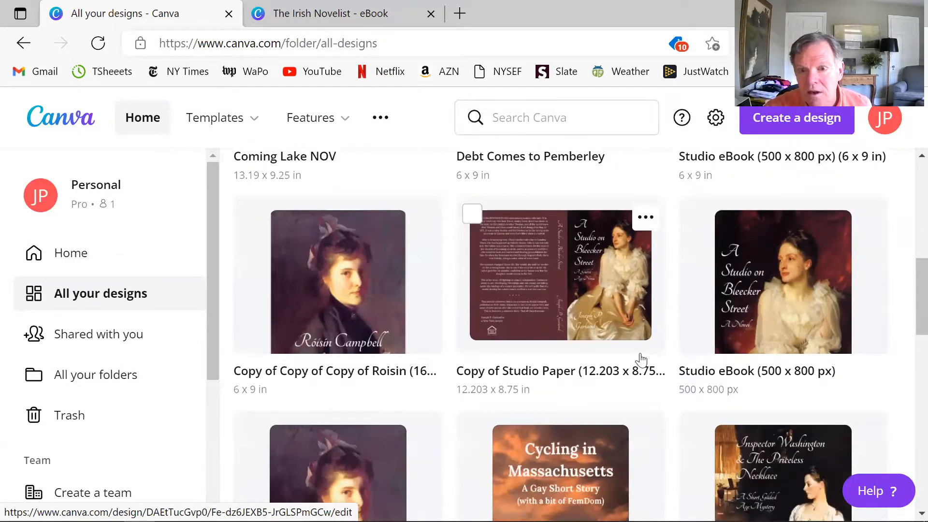
scroll(641, 359, "down", 10)
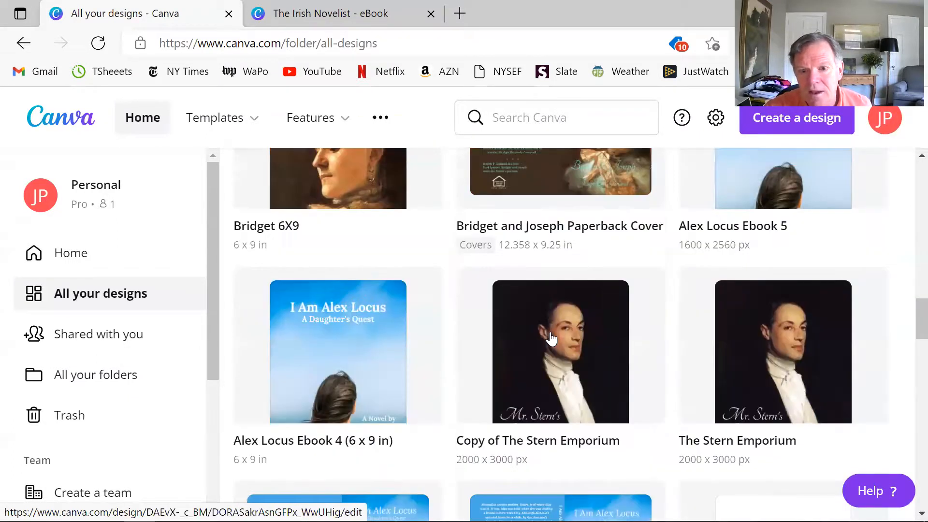
scroll(550, 338, "up", 5)
left_click(757, 323)
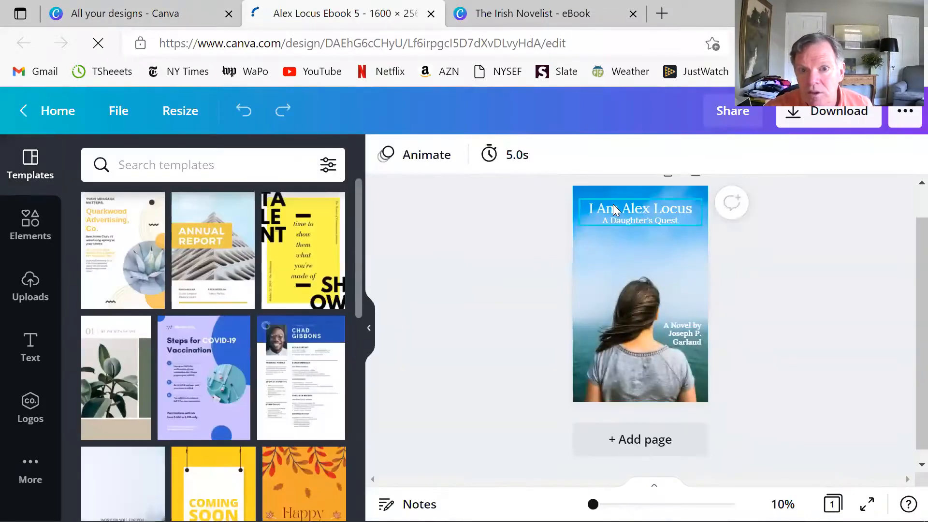
- Inspect the font of the "I Am Alex Locus" title and view that cover in full screen, then return to the editor
left_click(613, 209)
double_click(631, 207)
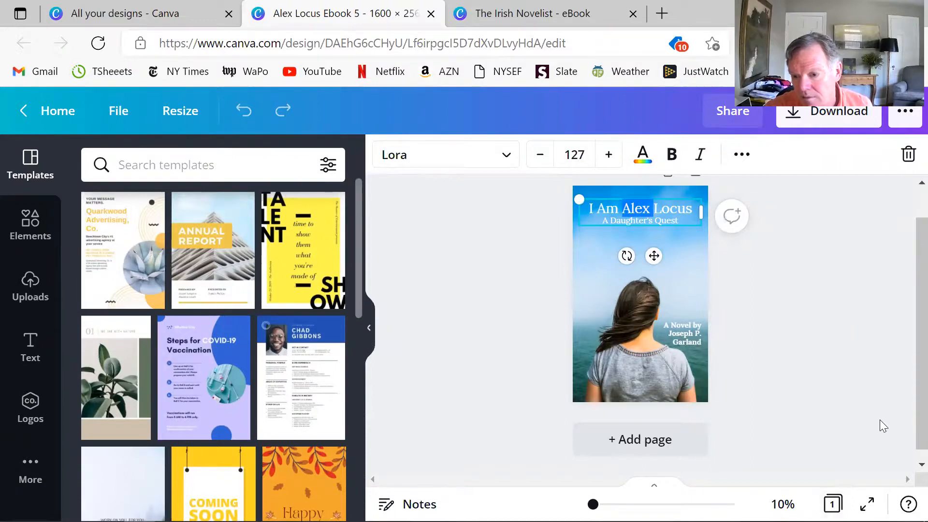
left_click(867, 504)
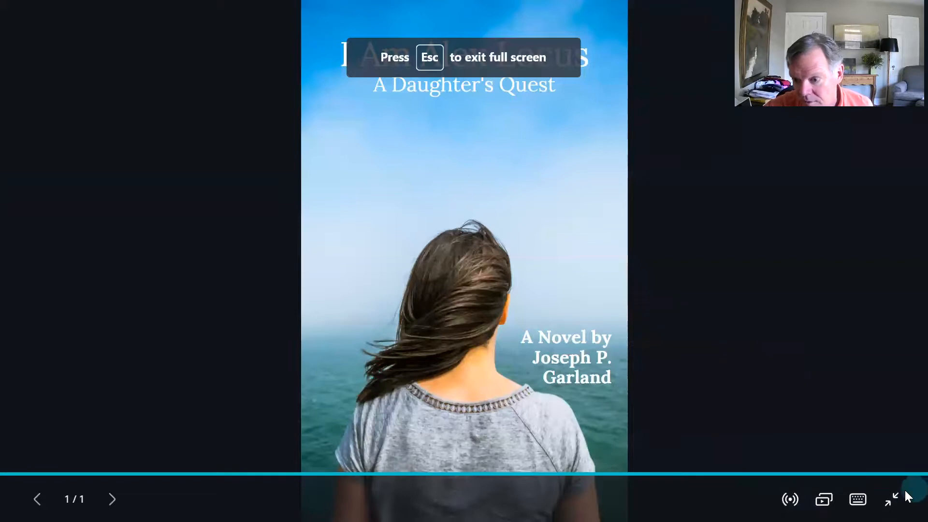
key("Escape")
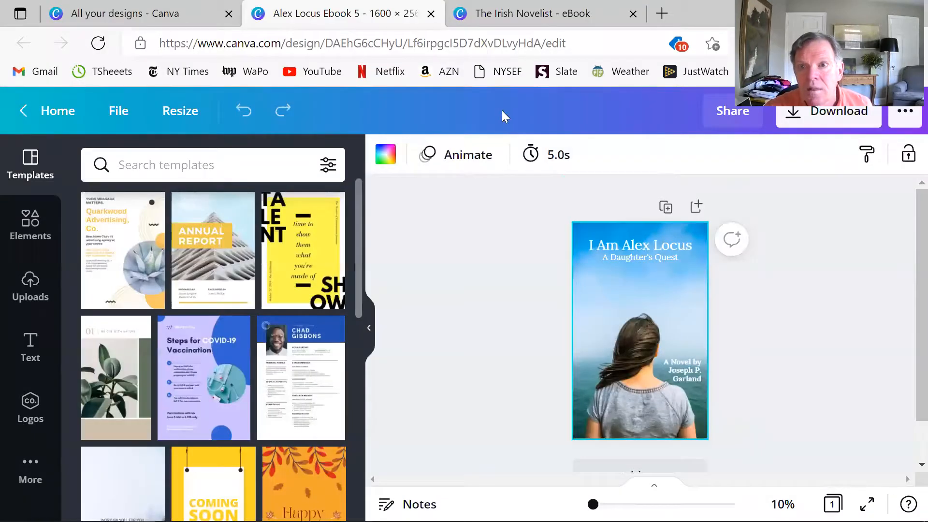